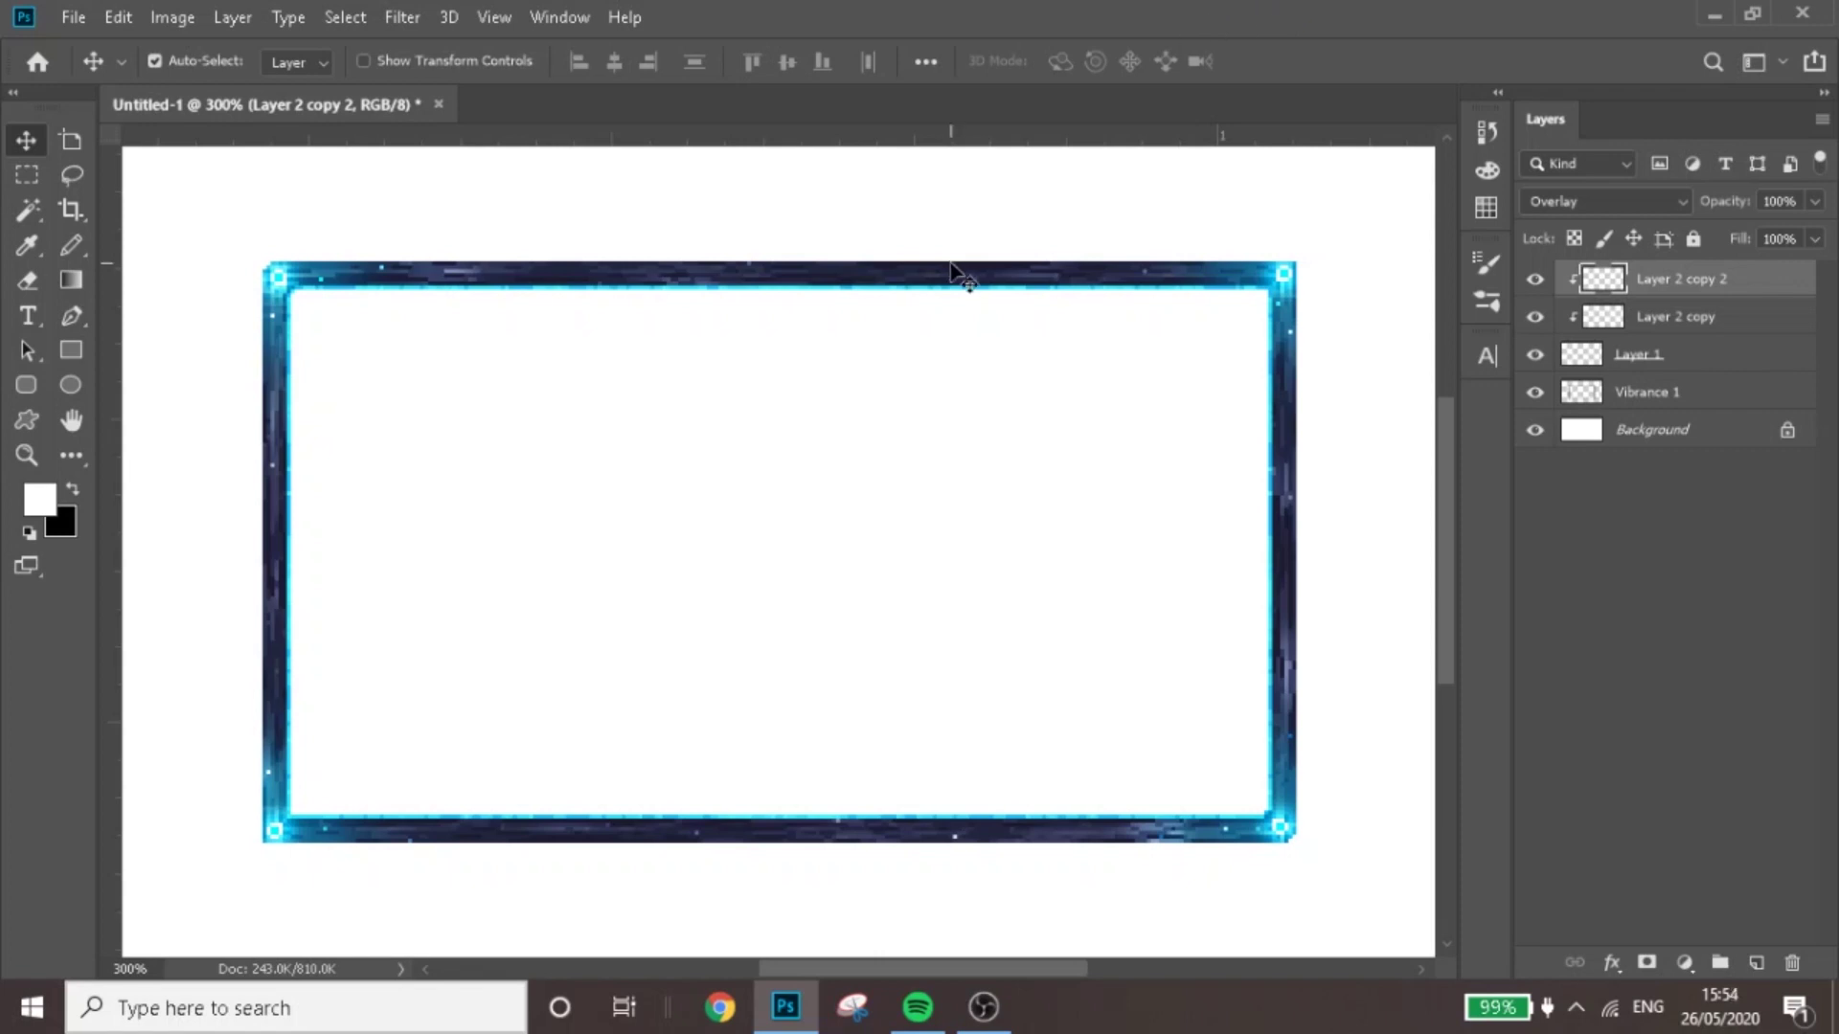
Step: Discard the finished overlay unsaved and create a blank 3840 x 2160 px, 300 ppi document
click(438, 103)
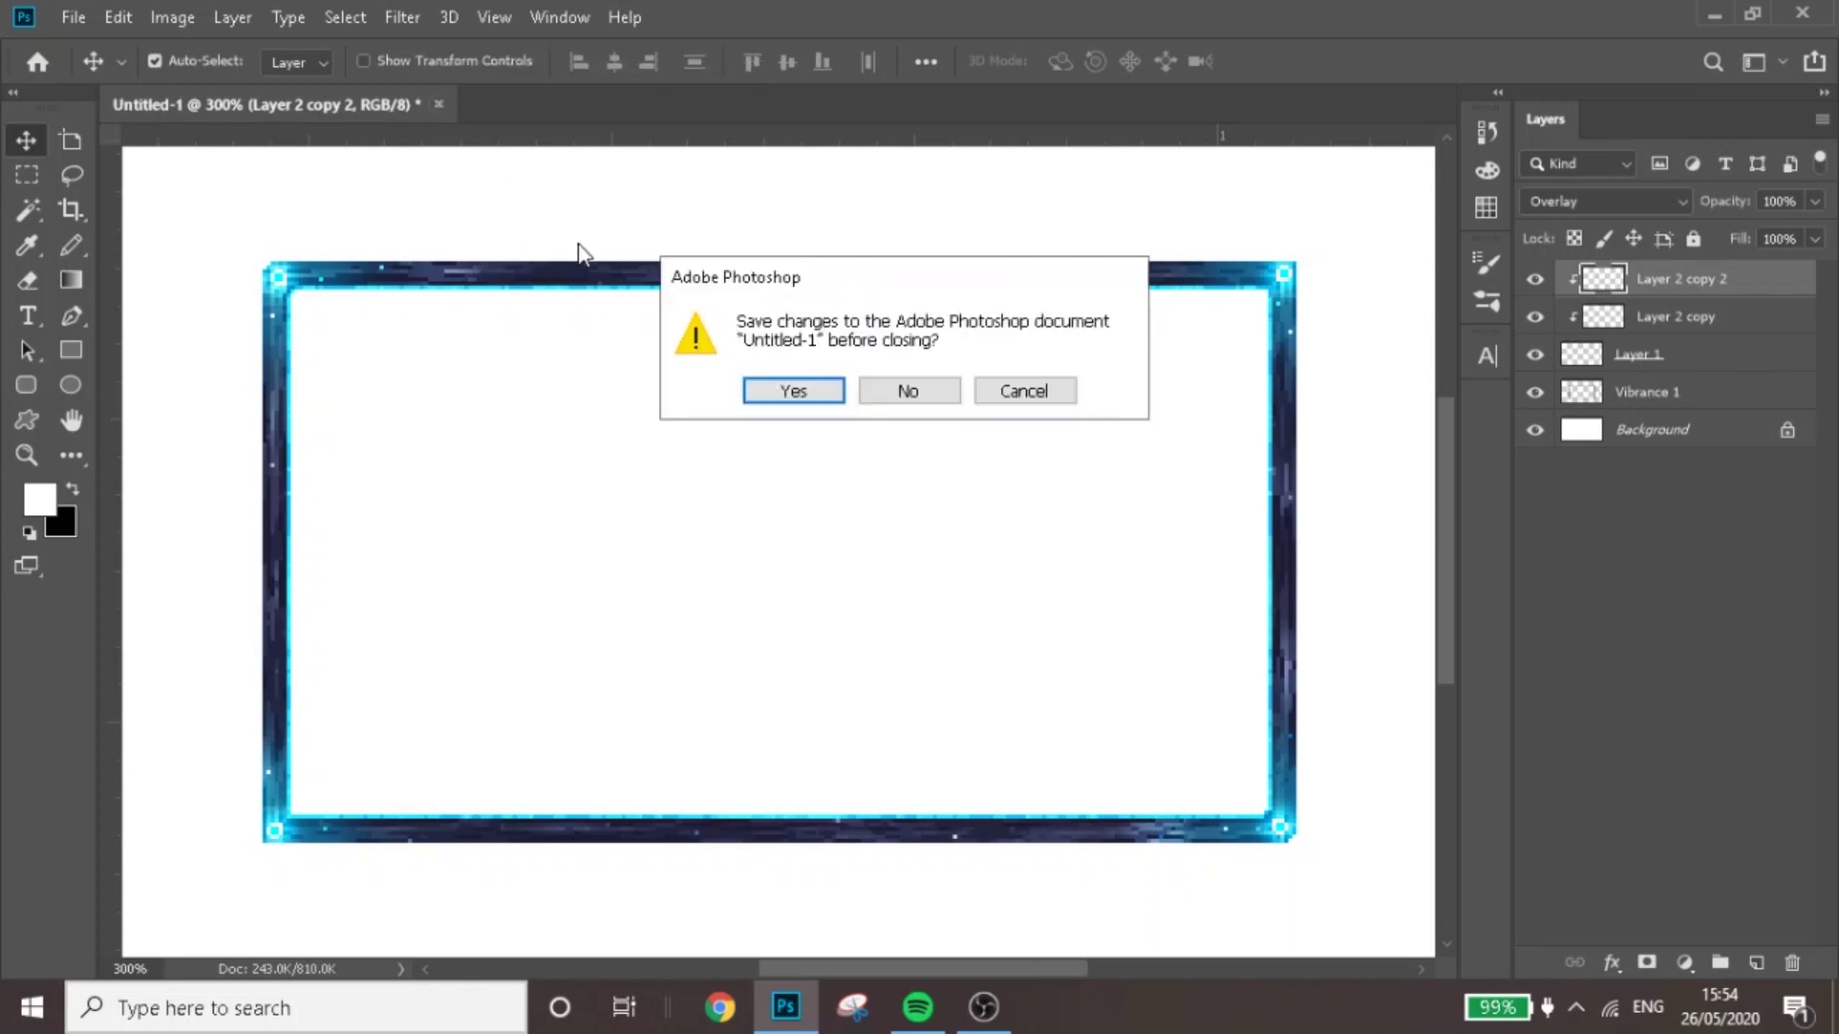
click(882, 393)
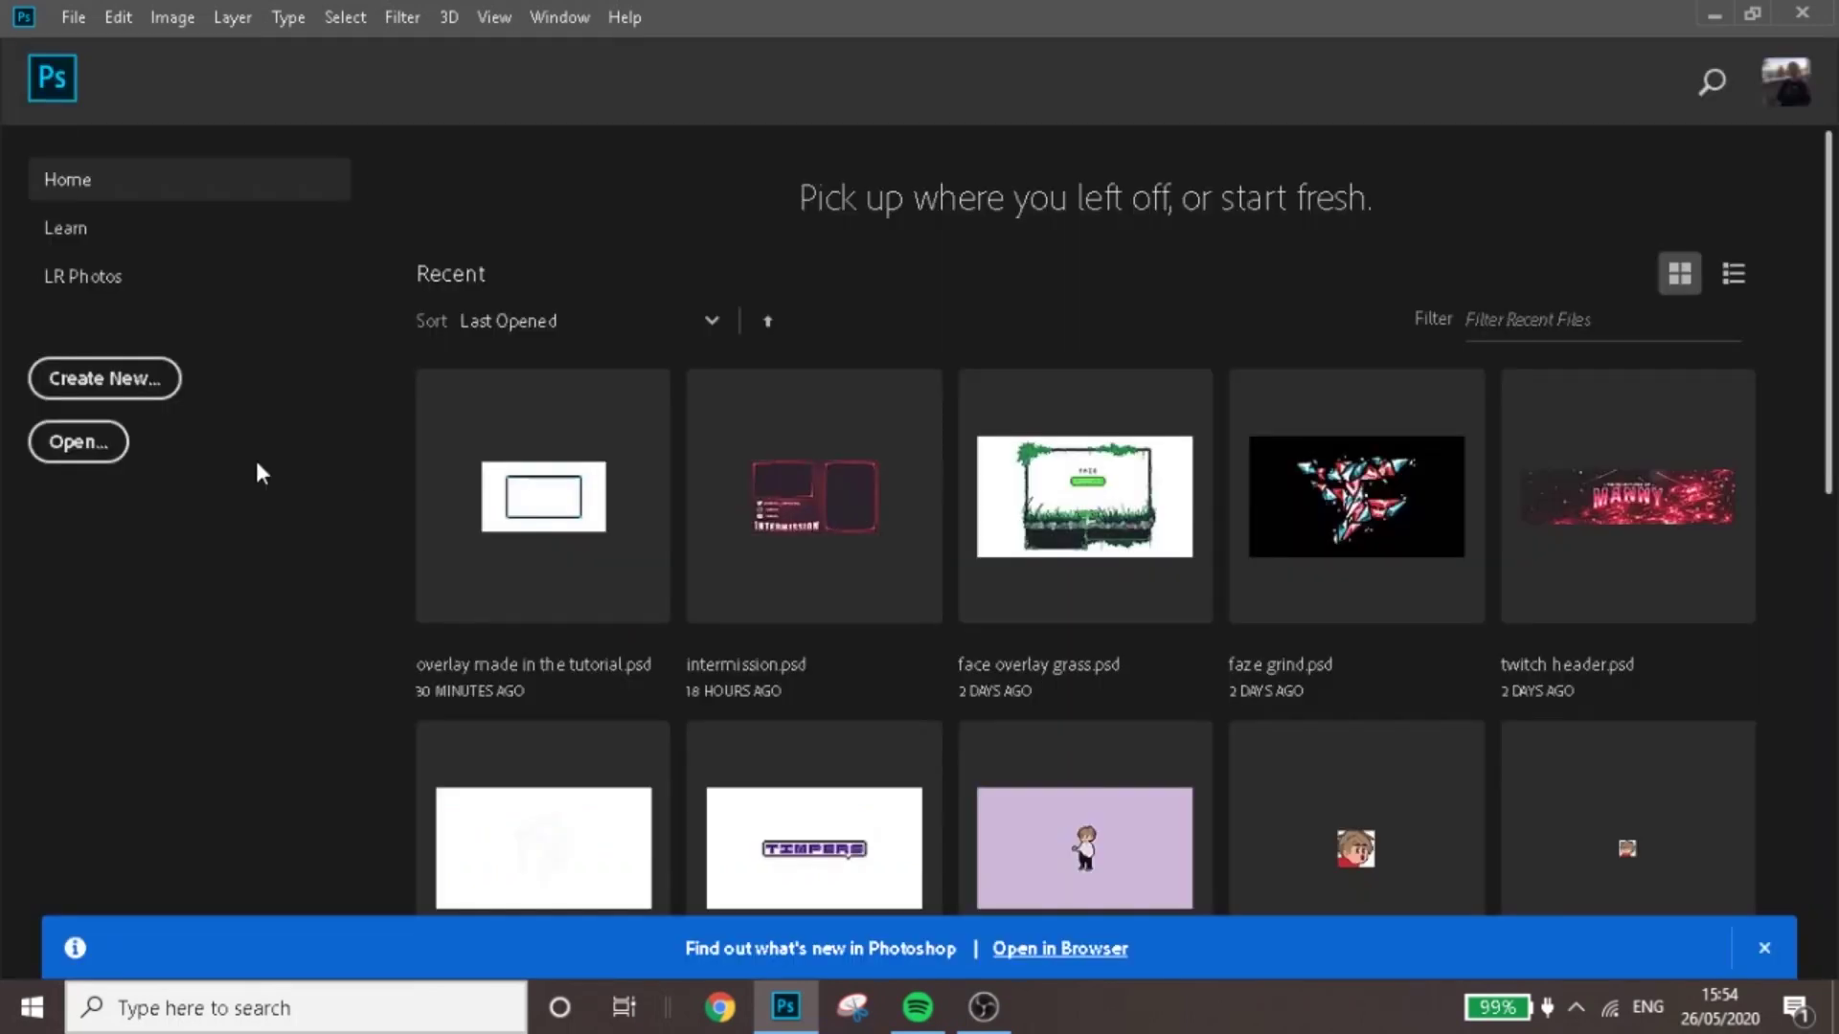
click(156, 388)
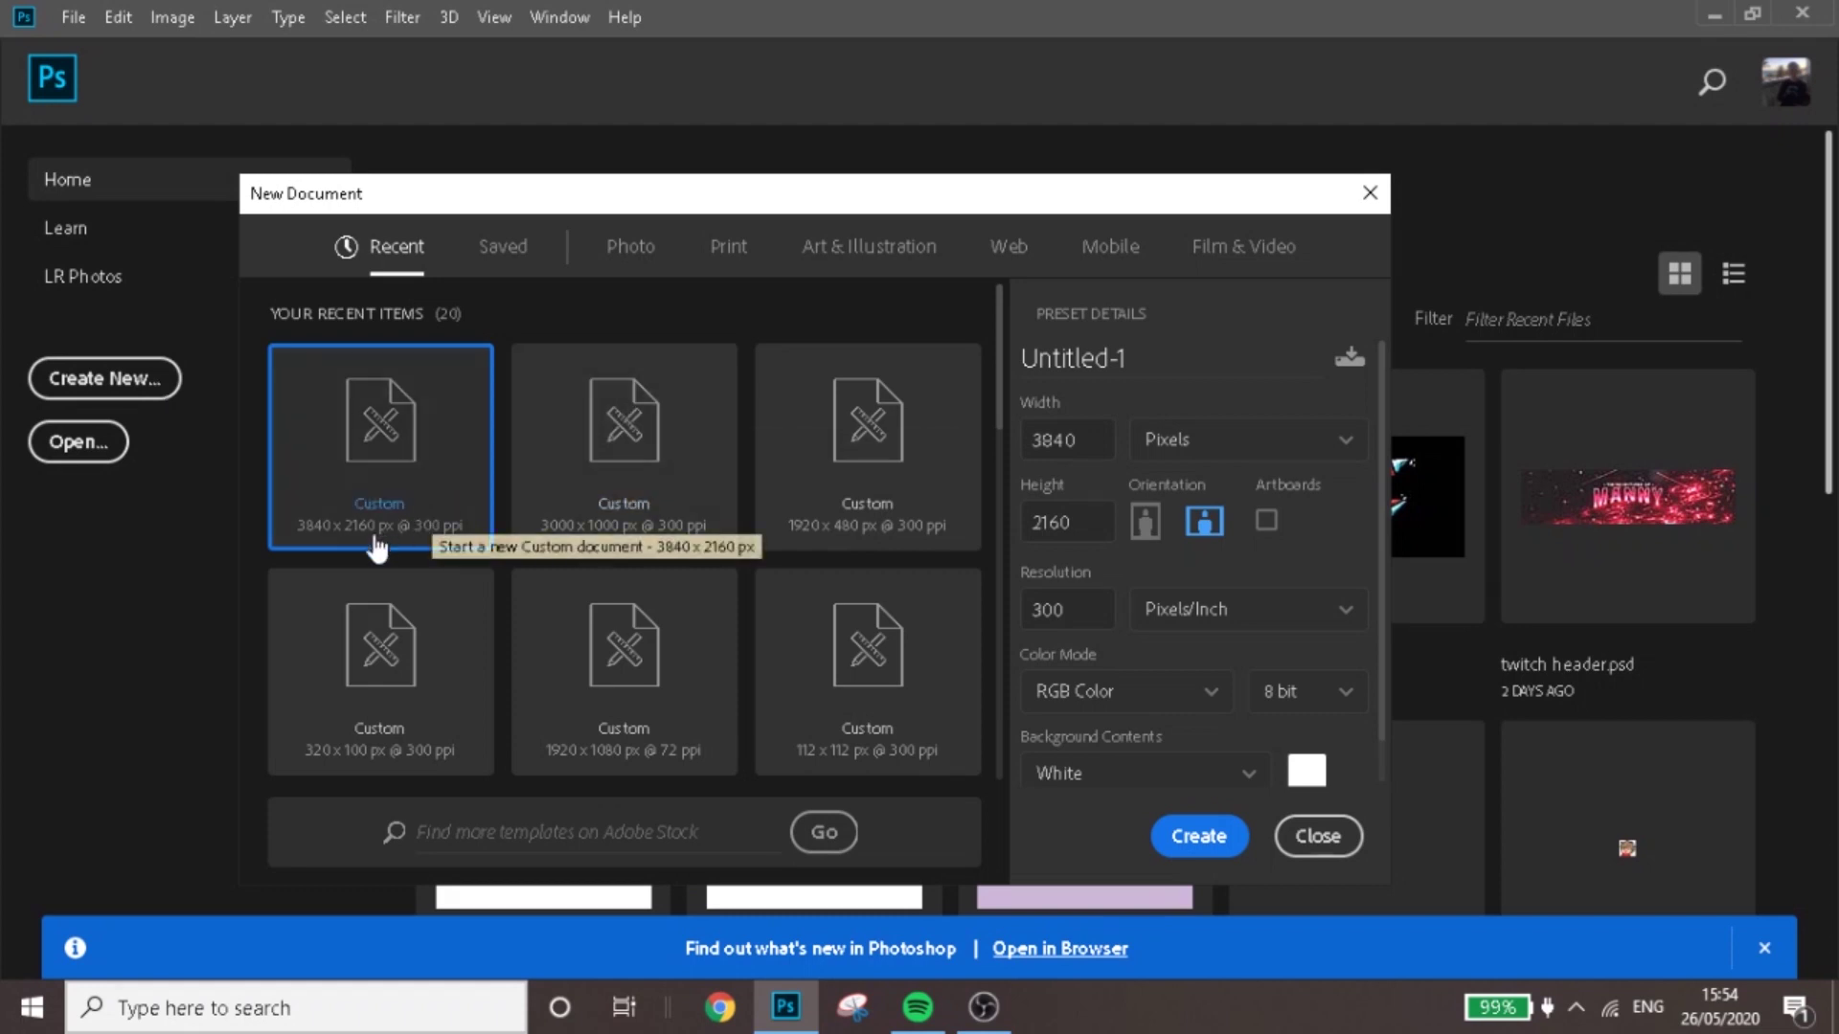
click(1199, 836)
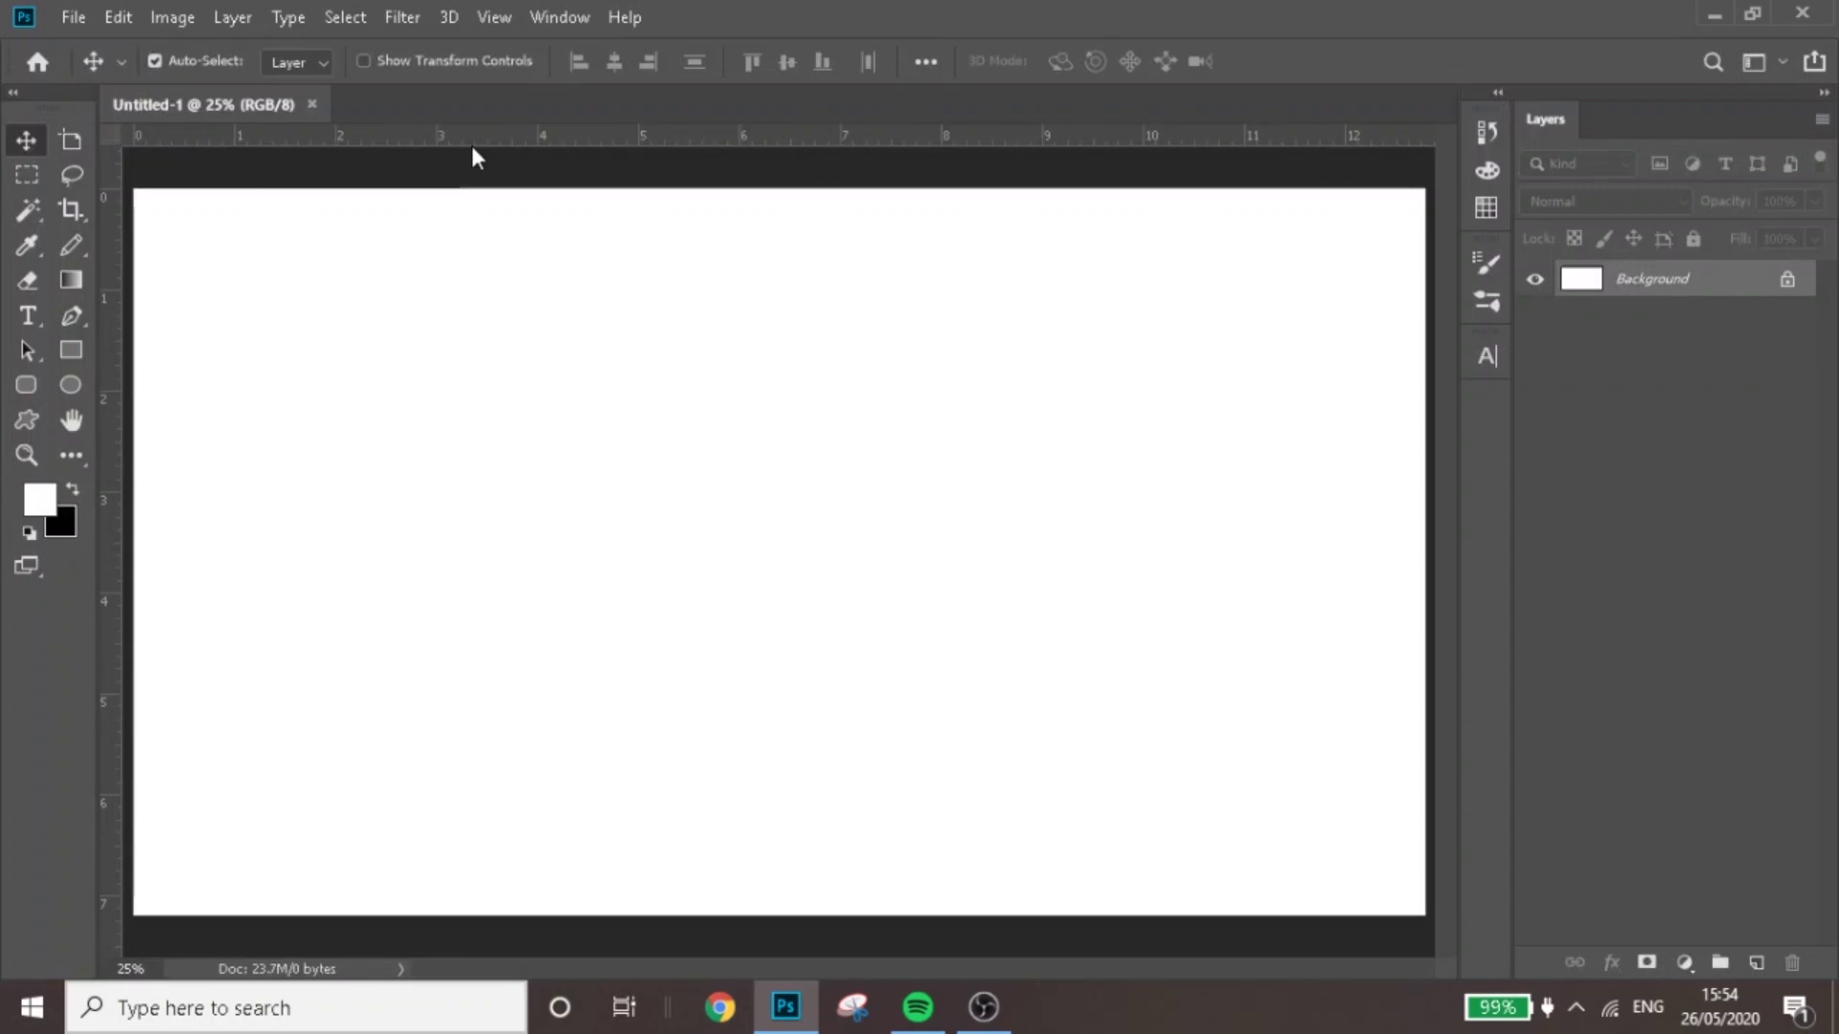
click(172, 17)
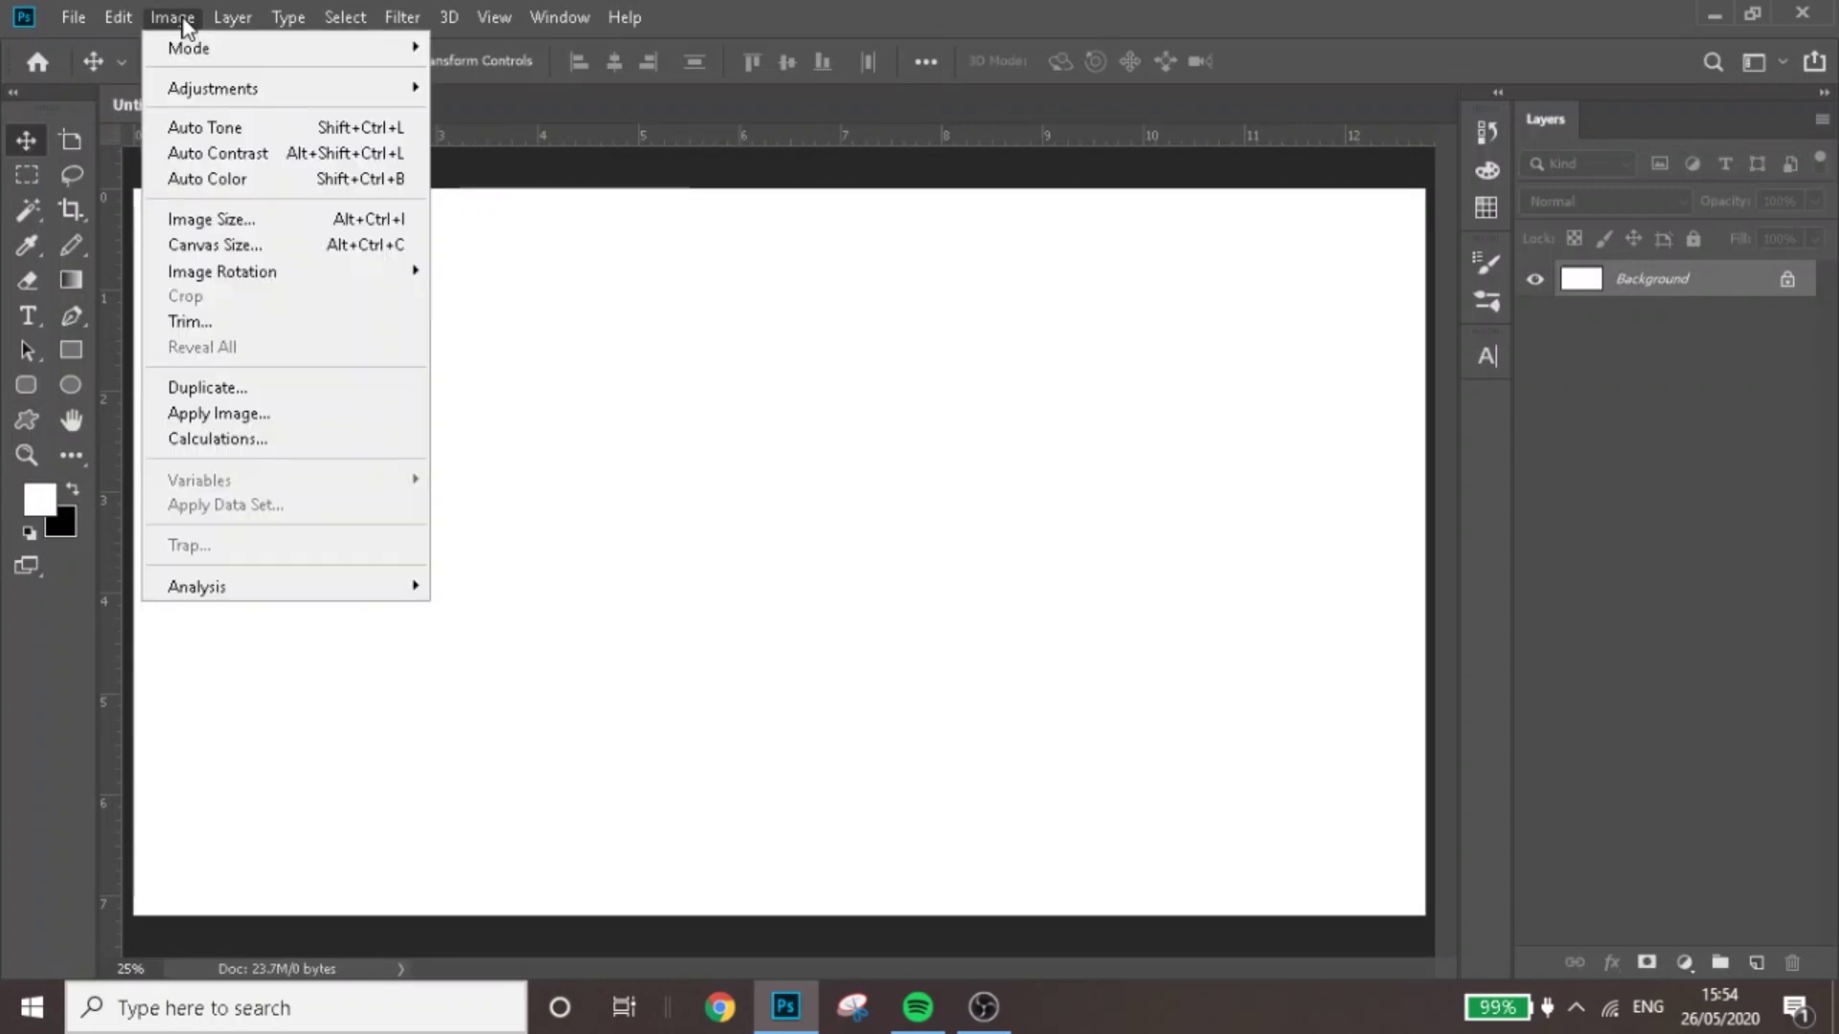
Step: Resize the canvas to 384 x 216 px using Nearest Neighbor resampling, viewed at 200%
click(205, 220)
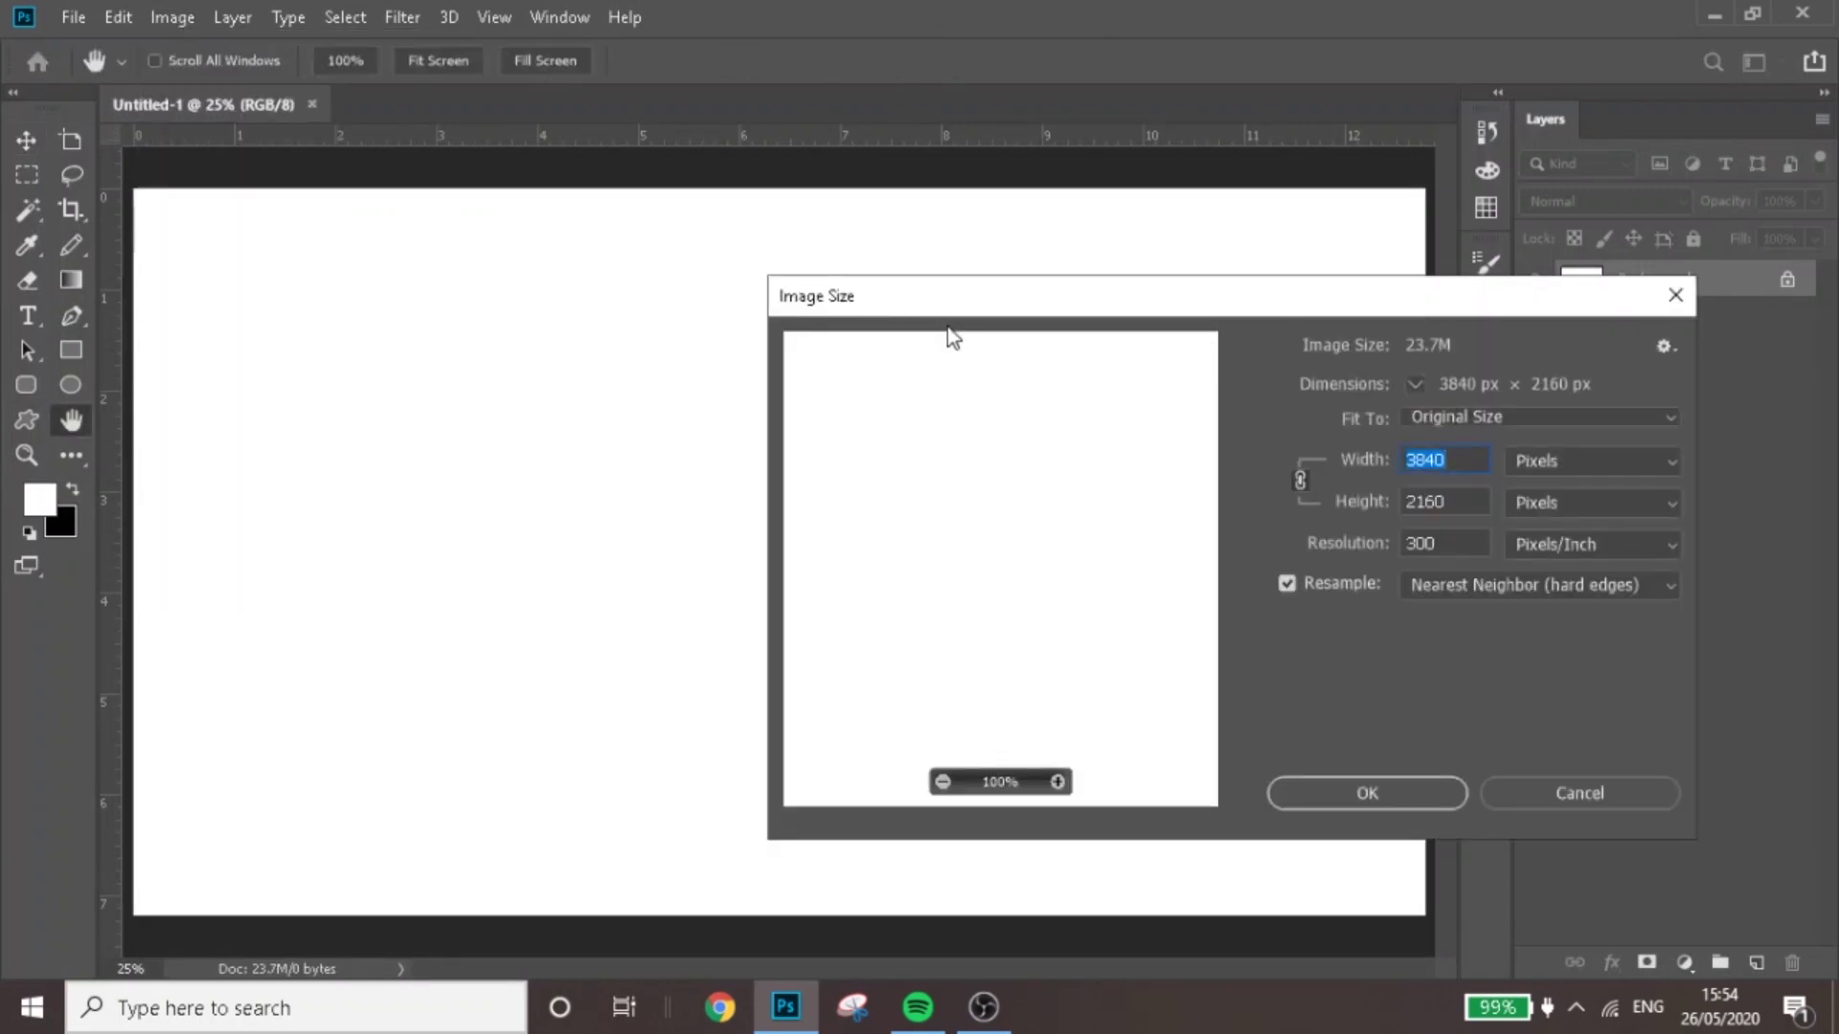
text(384)
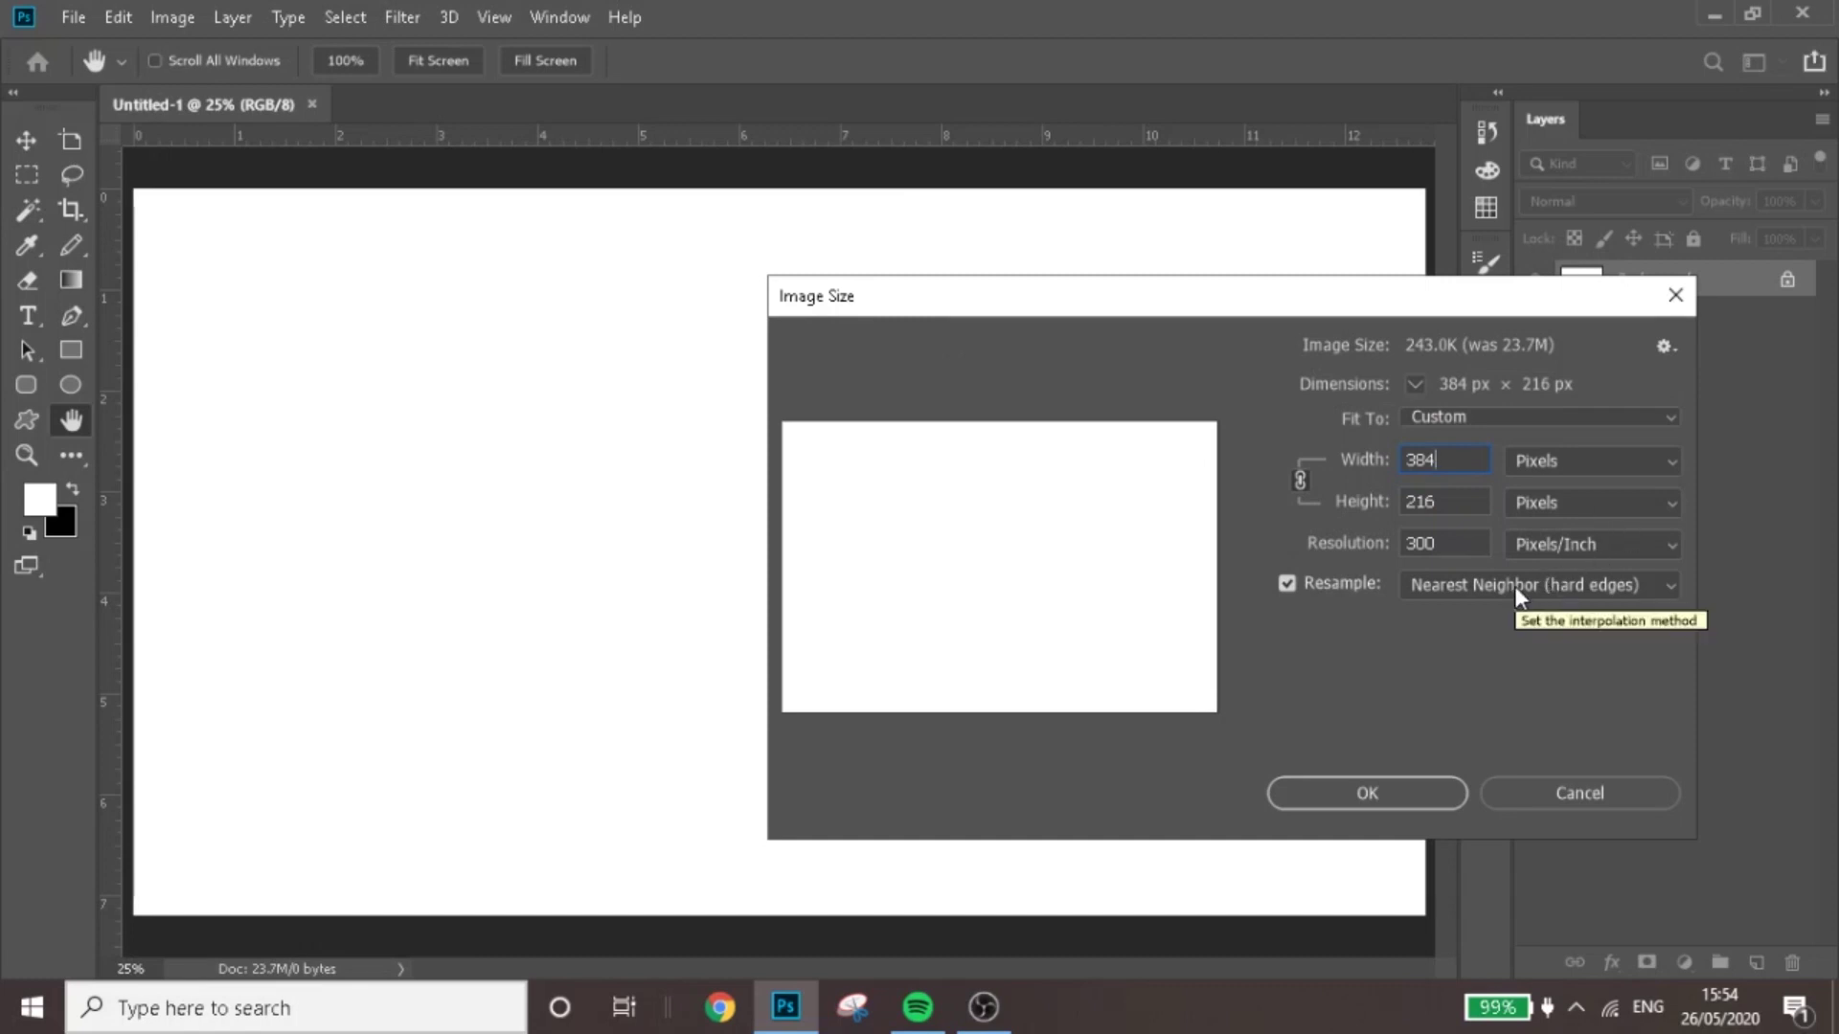
key(Return)
key(ctrl+plus)
key(ctrl+plus)
key(ctrl+plus)
key(ctrl+plus)
key(ctrl+plus)
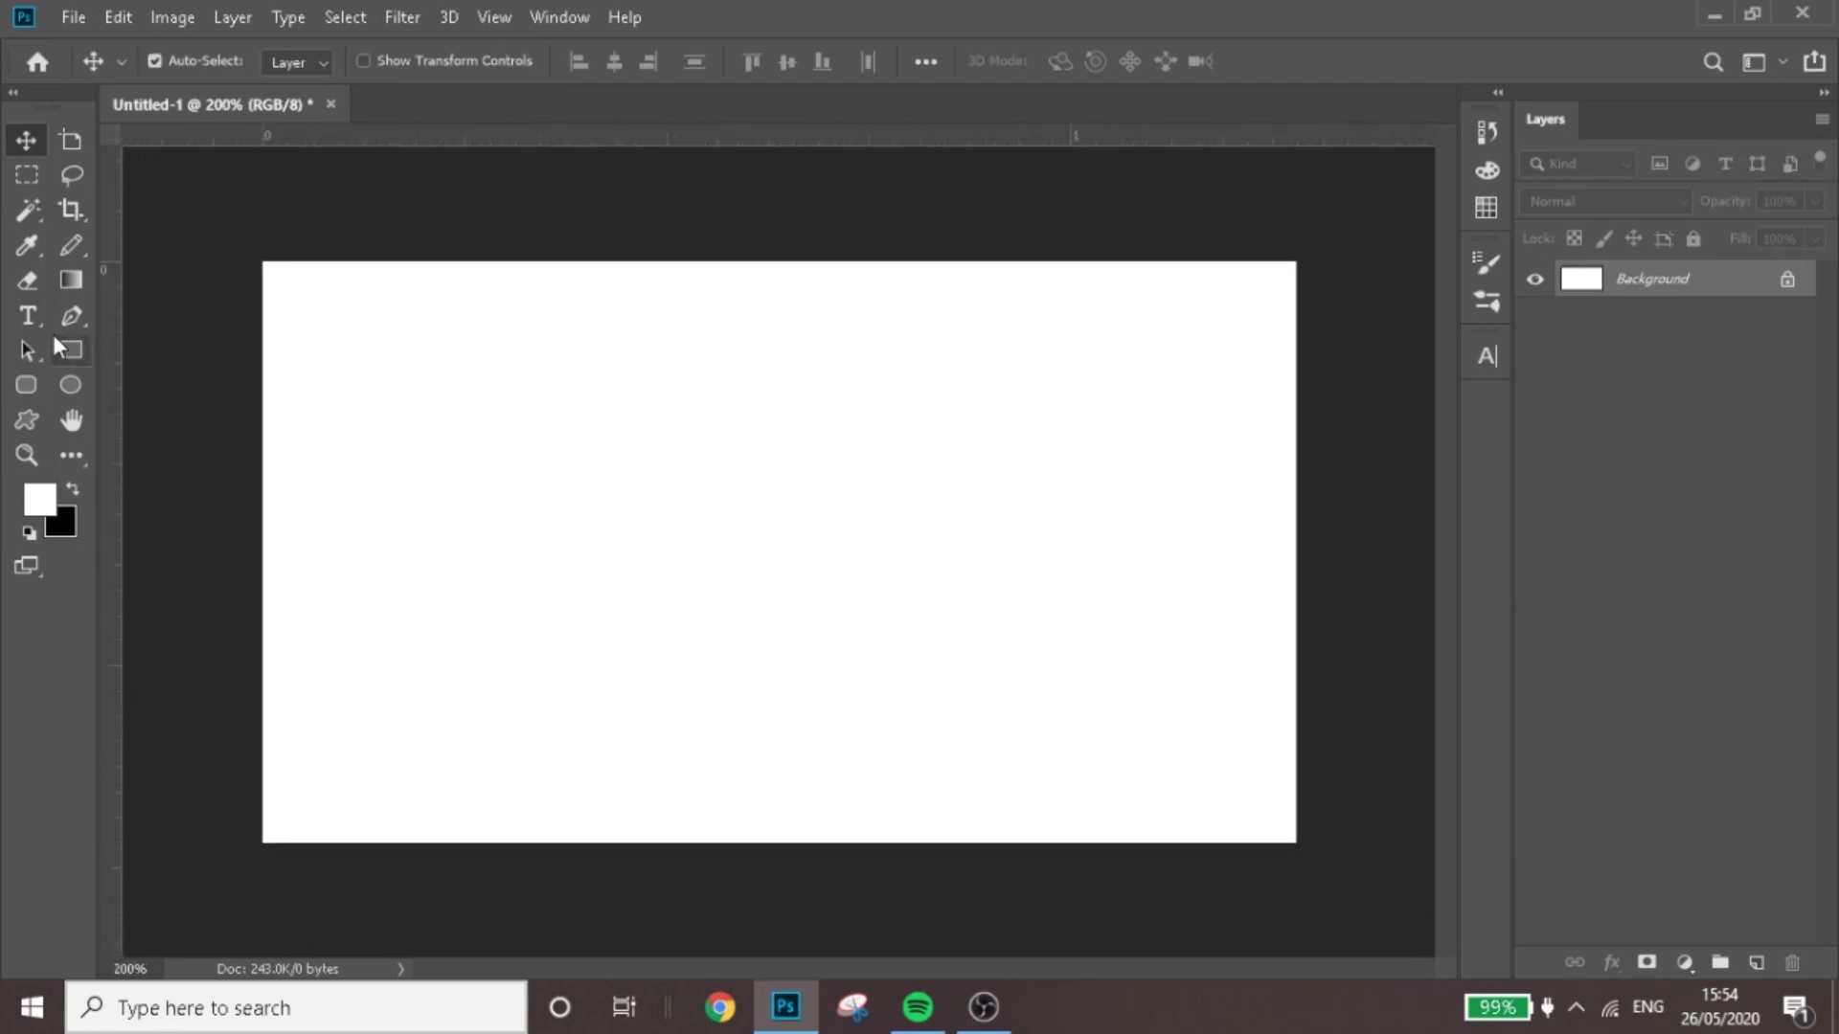
Step: Draw a black 256 x 144 px rectangle shape layer, Rectangle 1
click(83, 248)
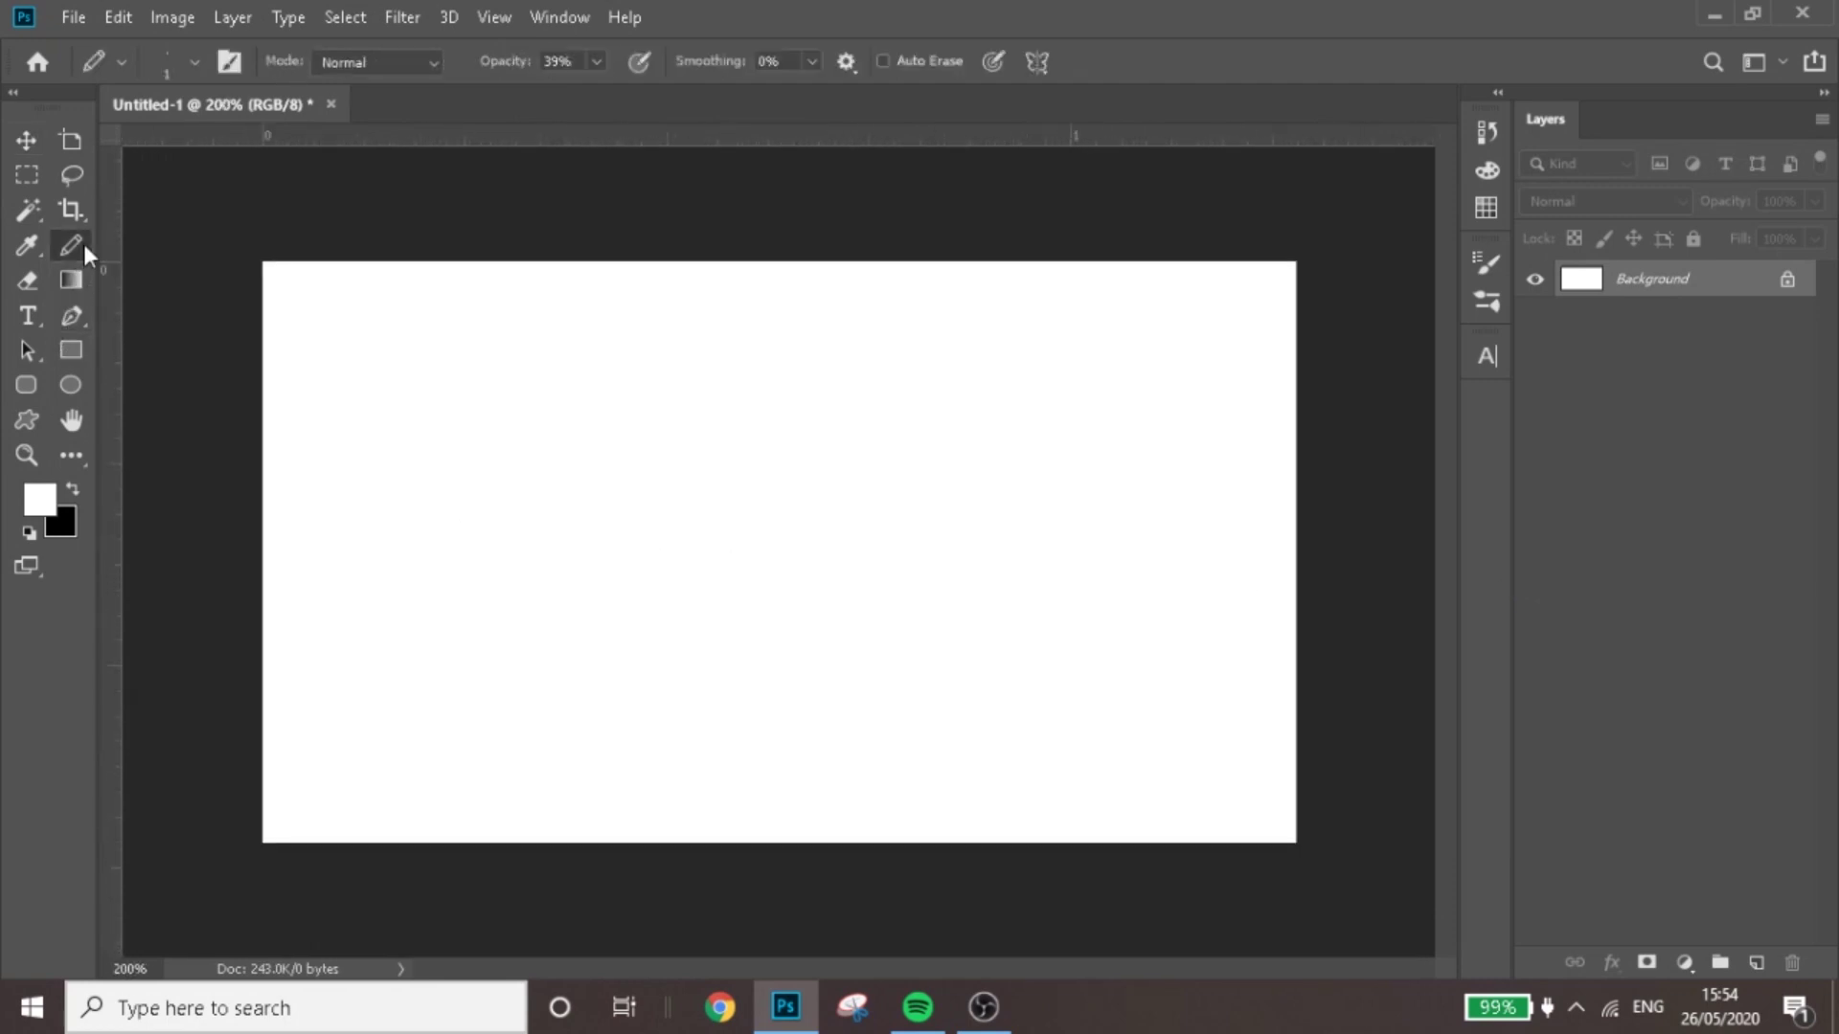
click(68, 349)
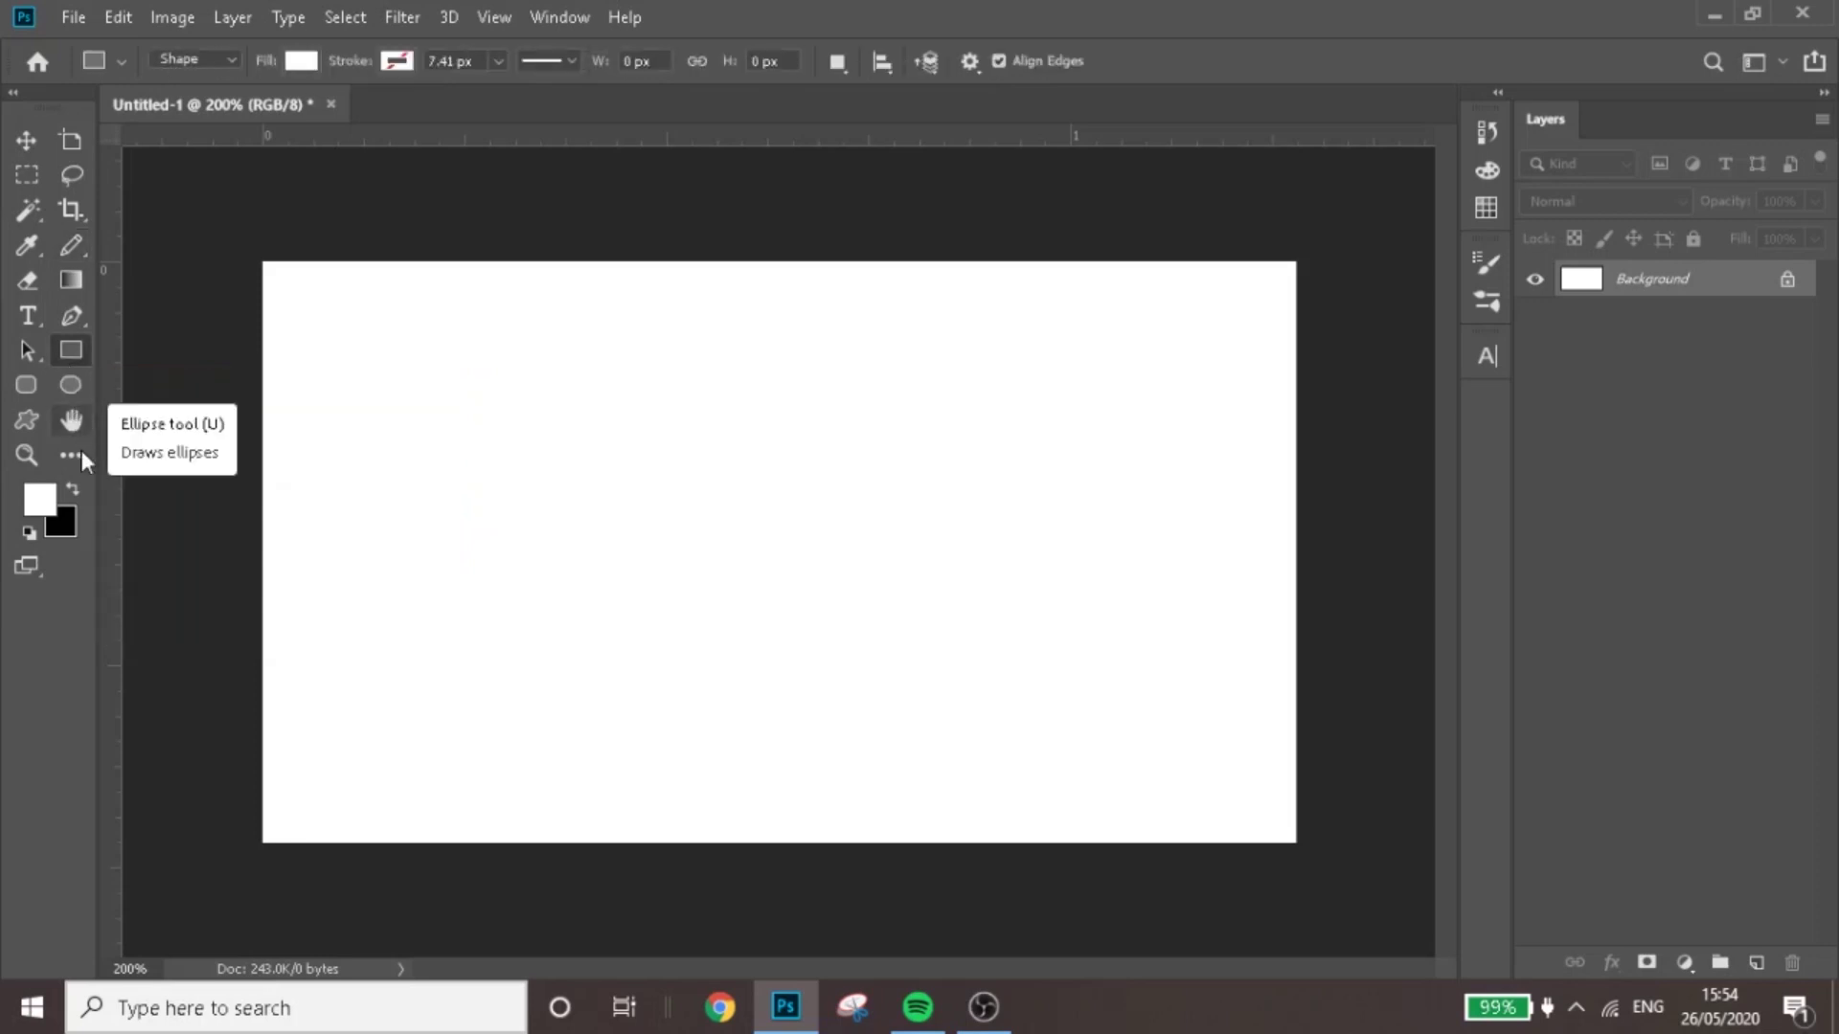
click(77, 491)
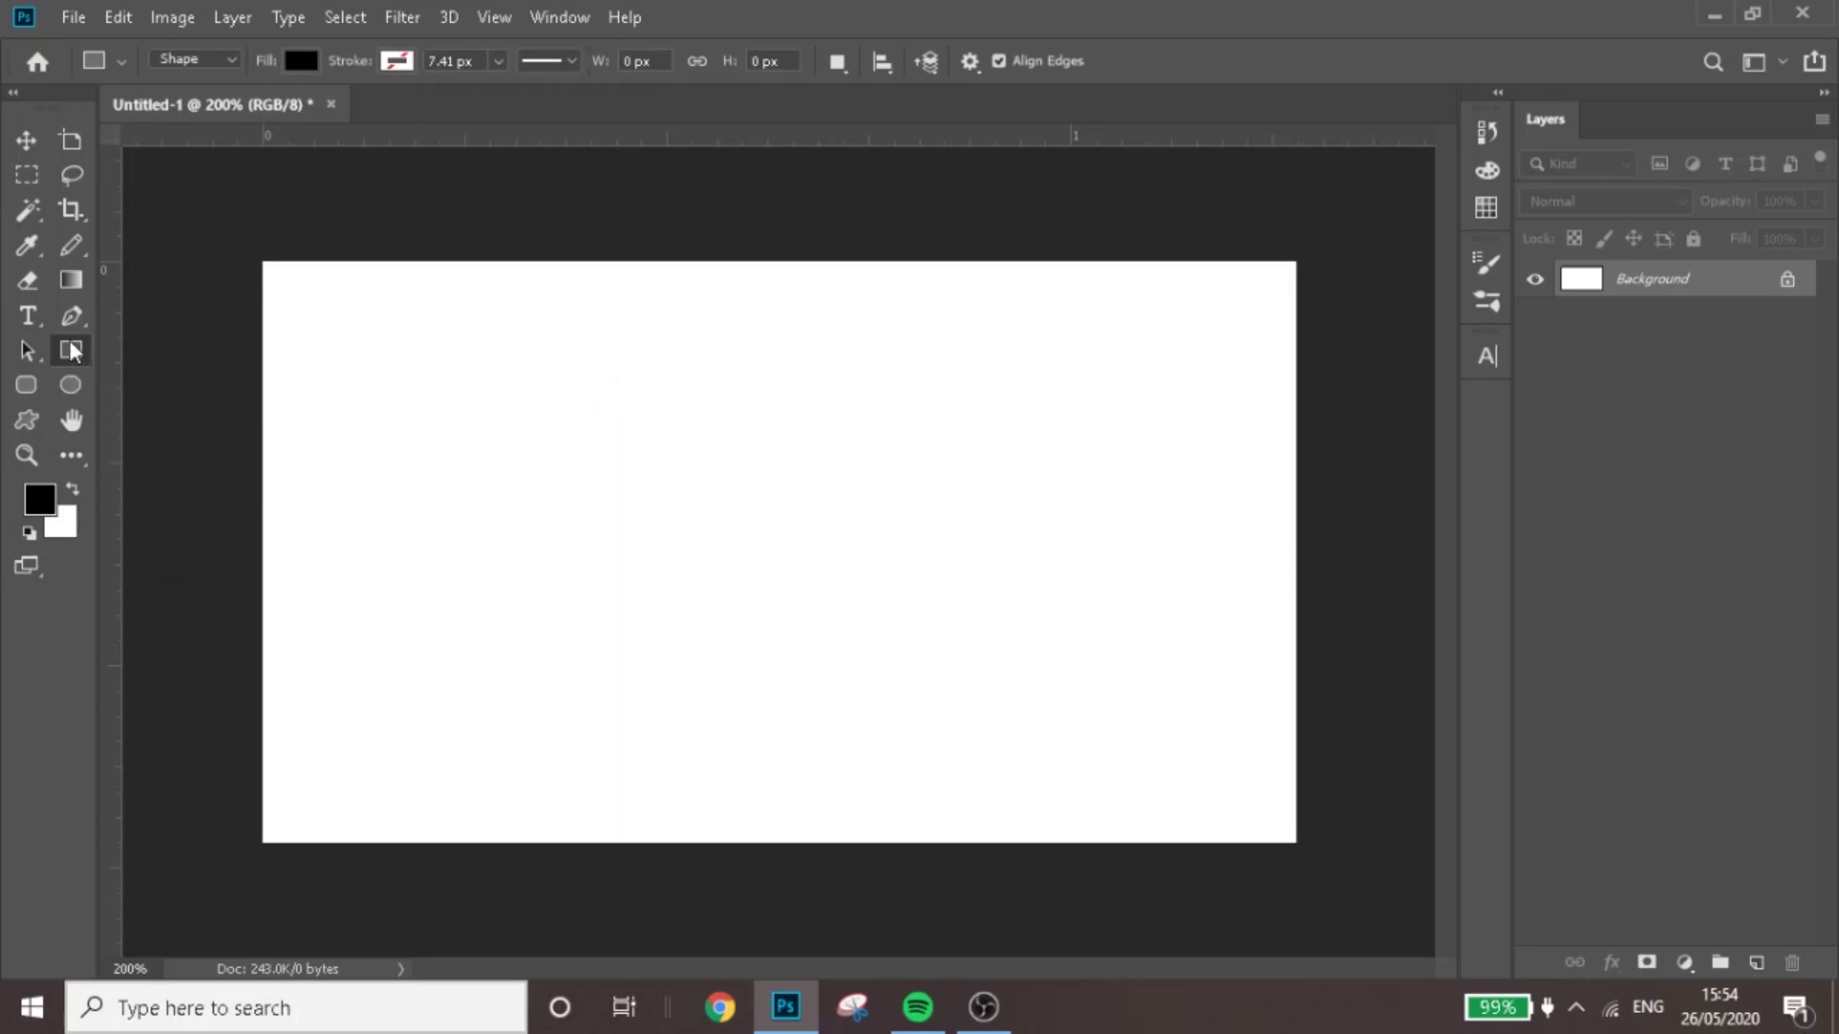
click(562, 440)
text(256)
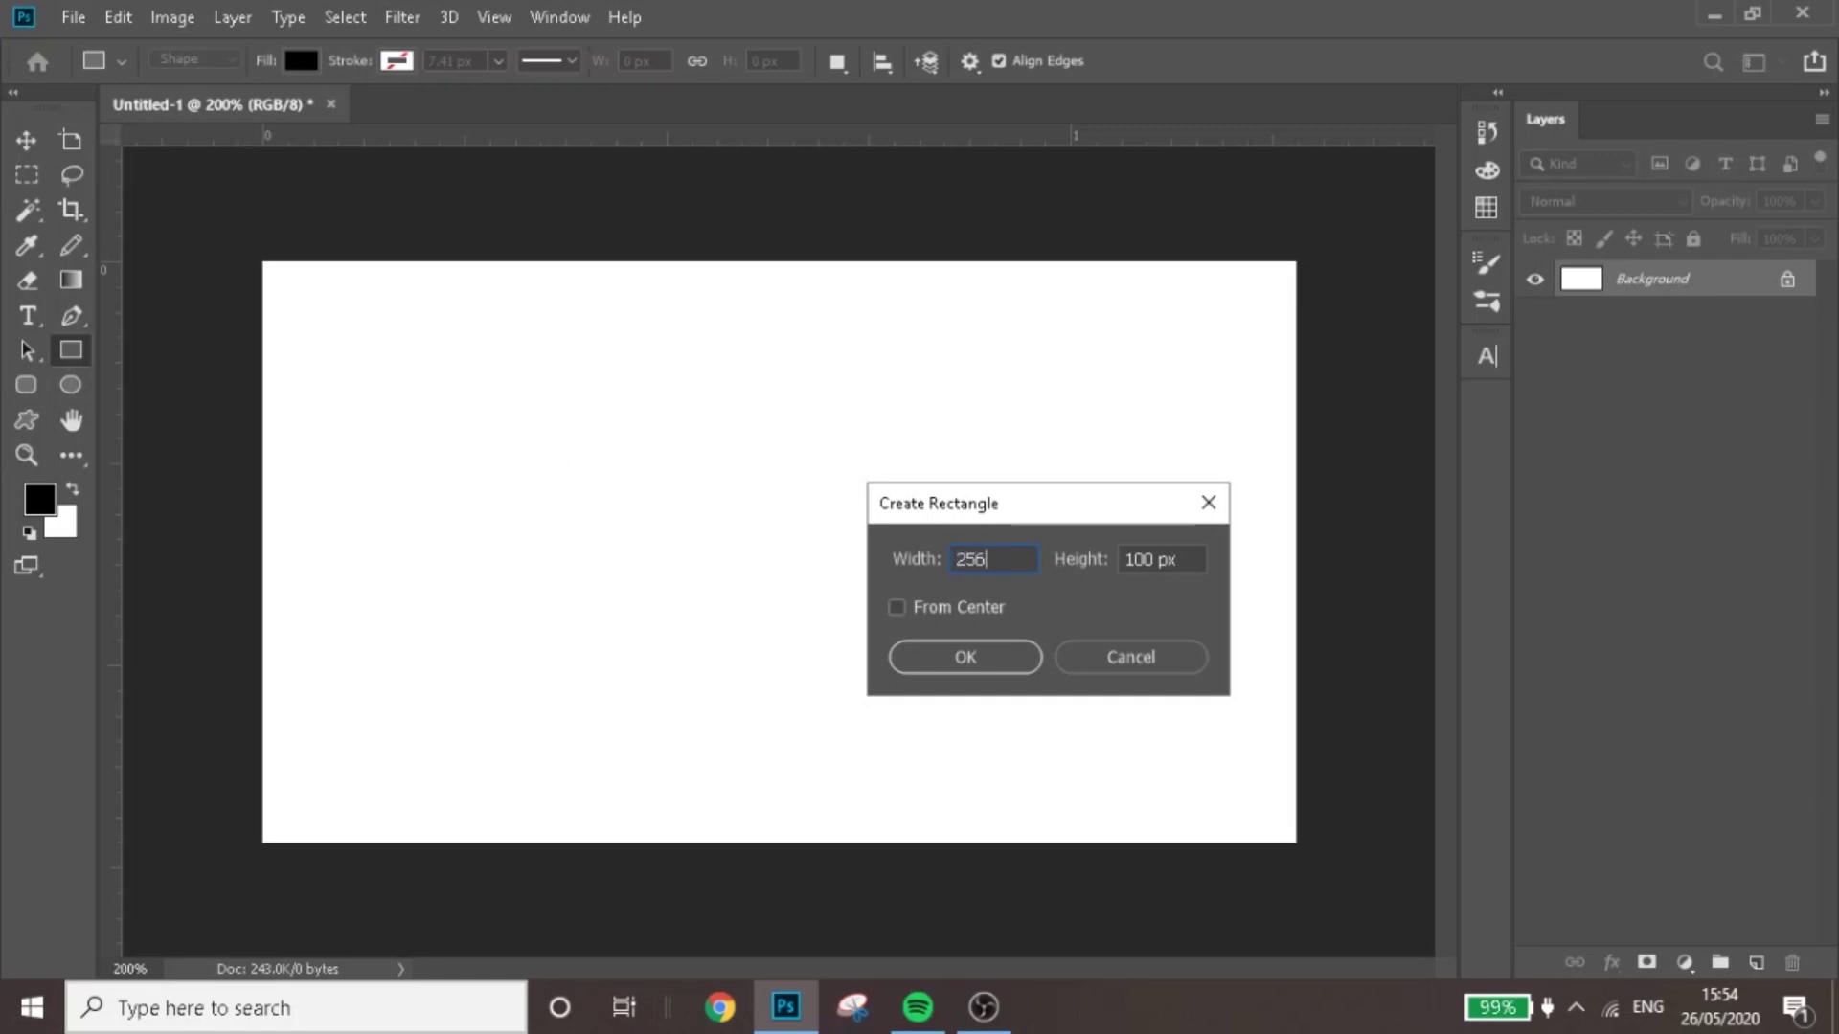
key(Tab)
text(144)
key(Return)
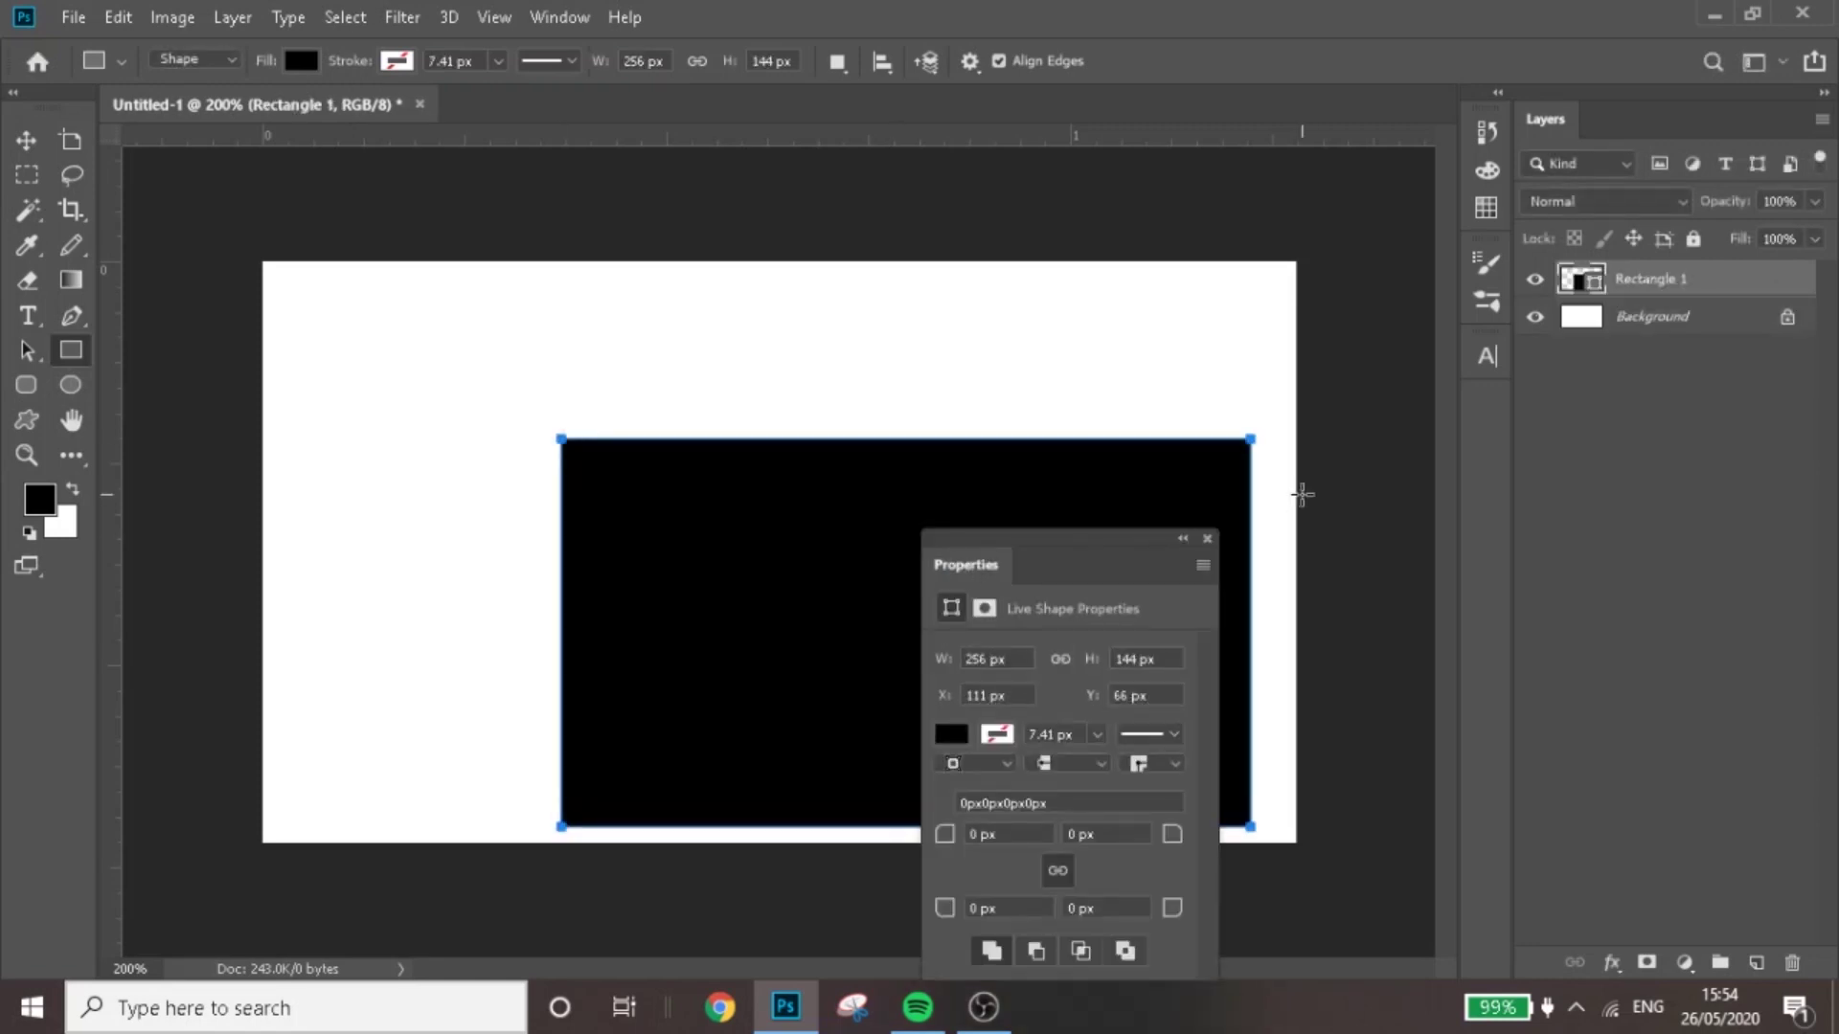
click(1208, 539)
Step: Centre Rectangle 1 on the canvas, shrink it slightly, and rasterize the layer
key(v)
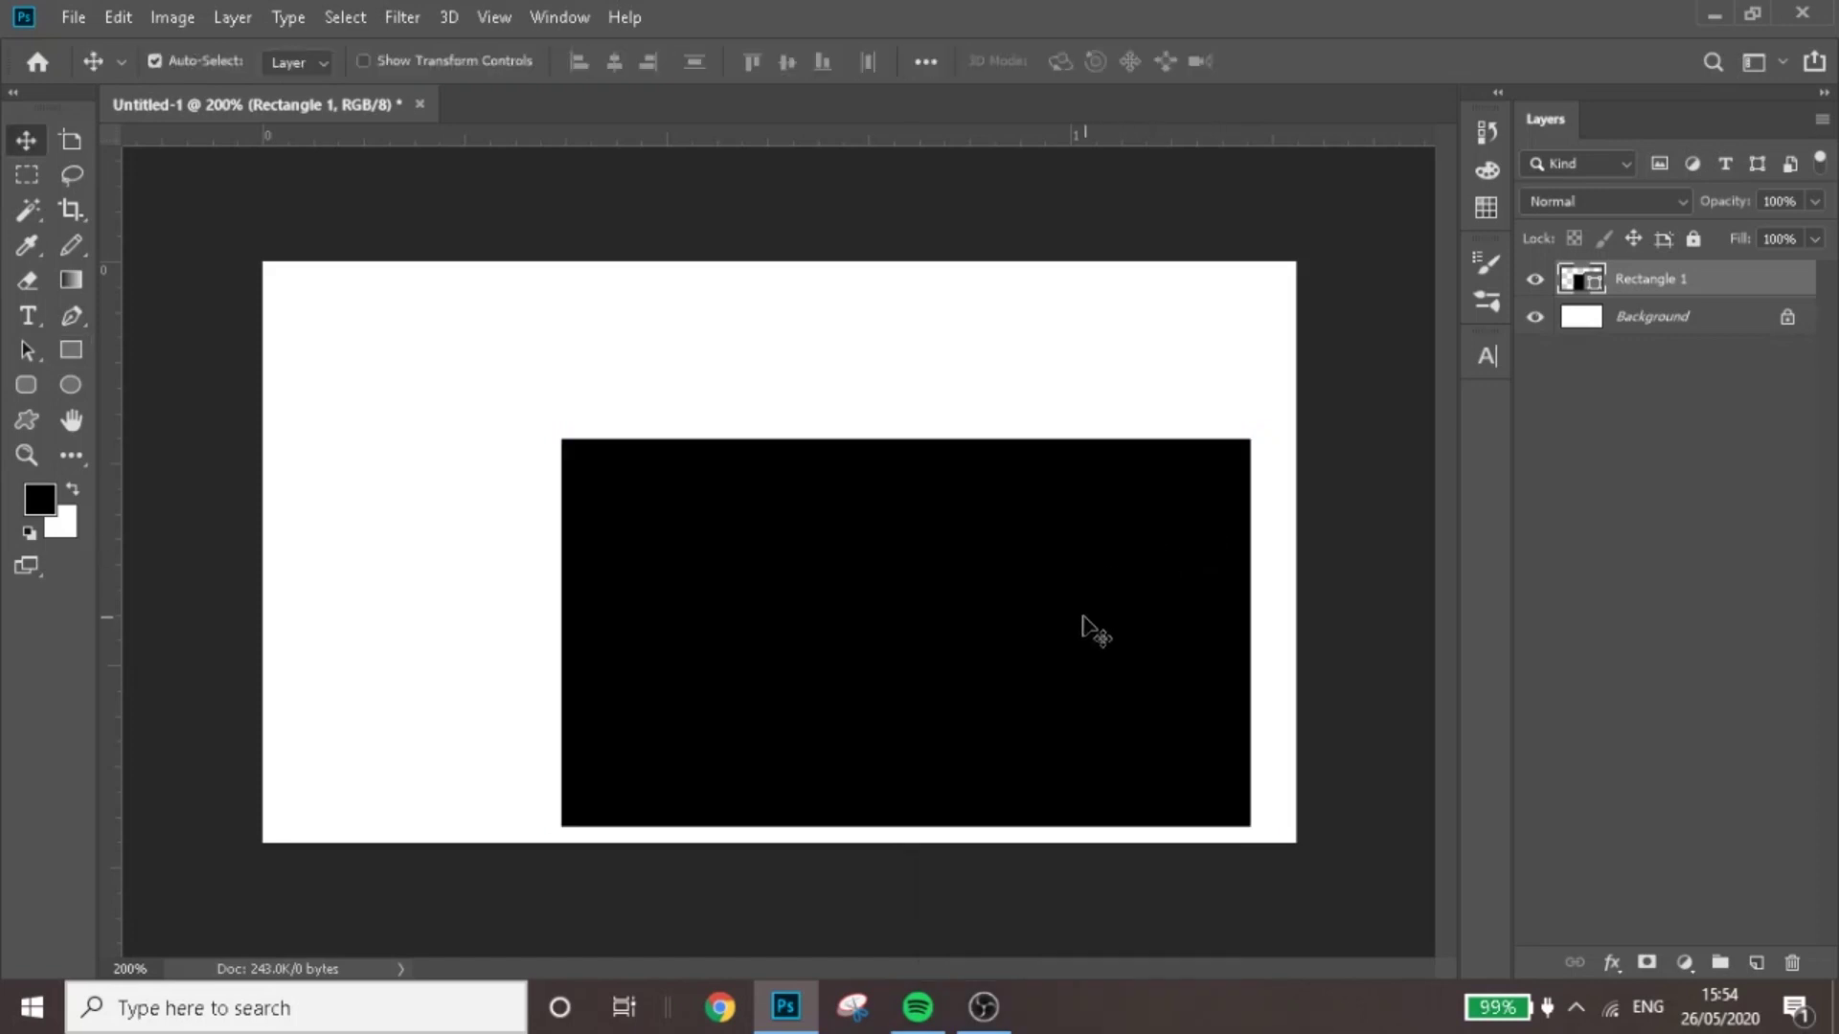
drag(1004, 631, 878, 550)
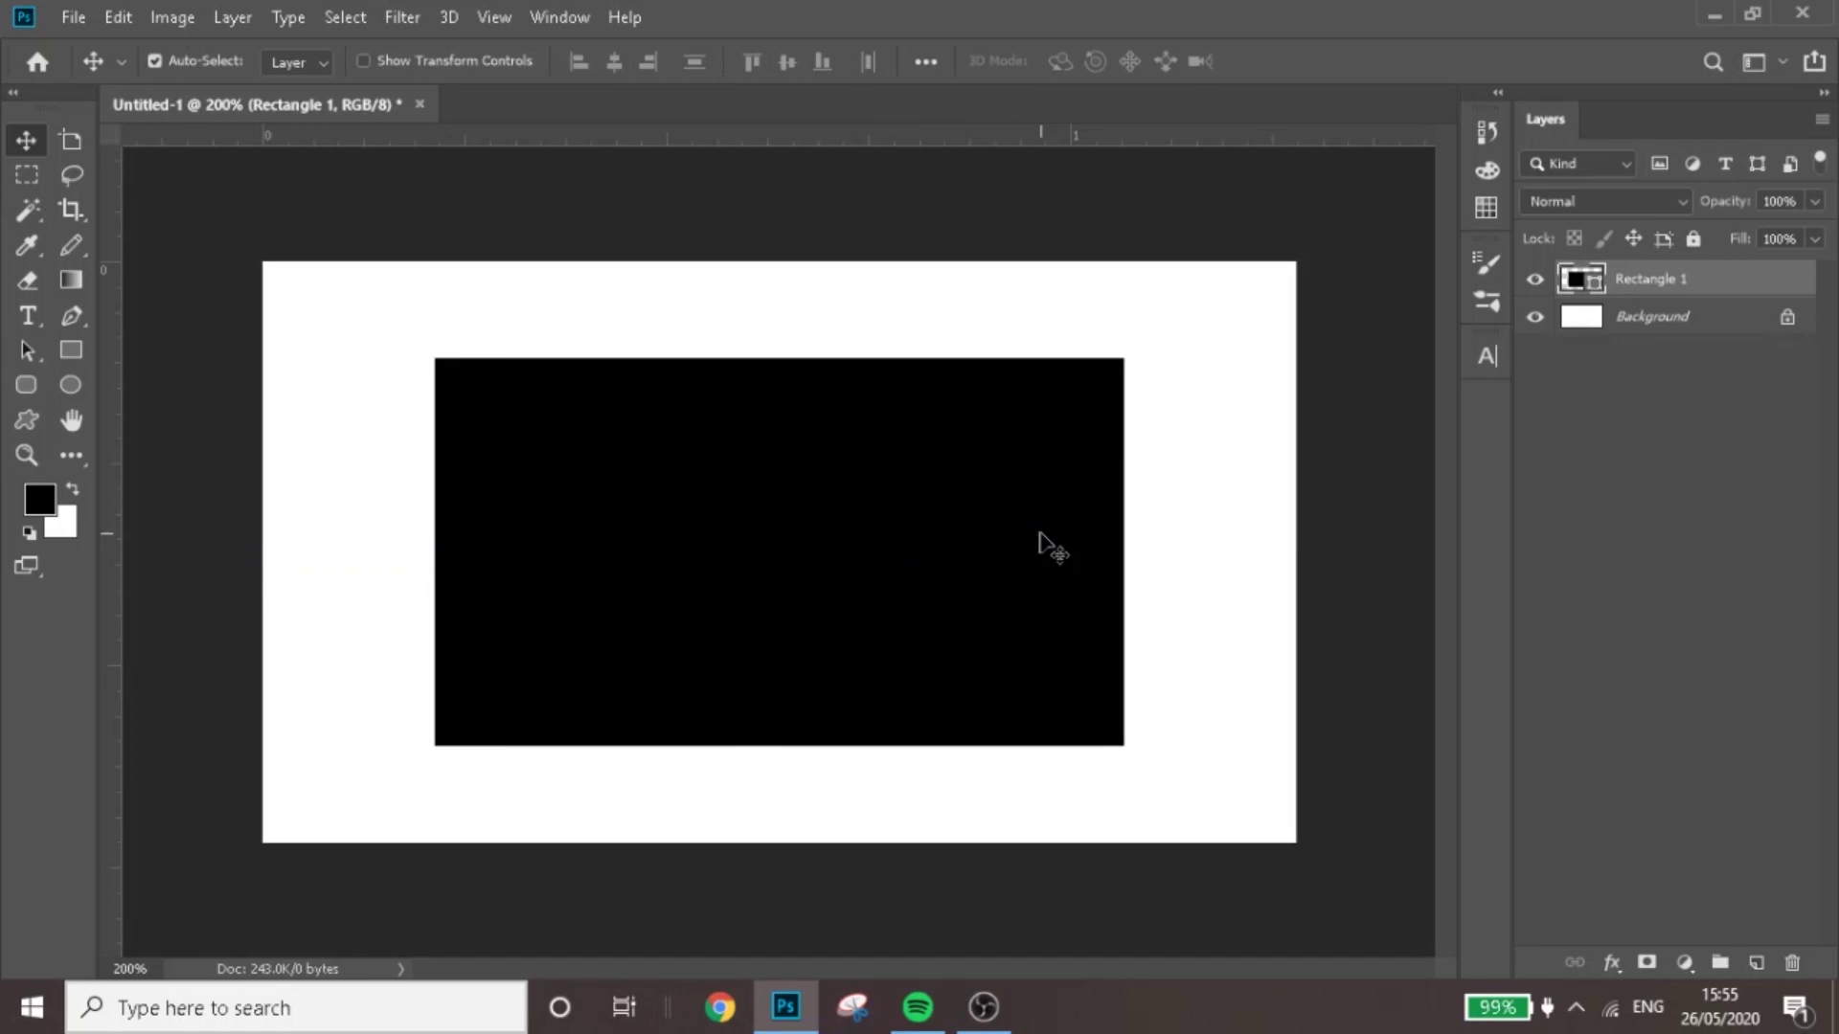
key(ctrl+t)
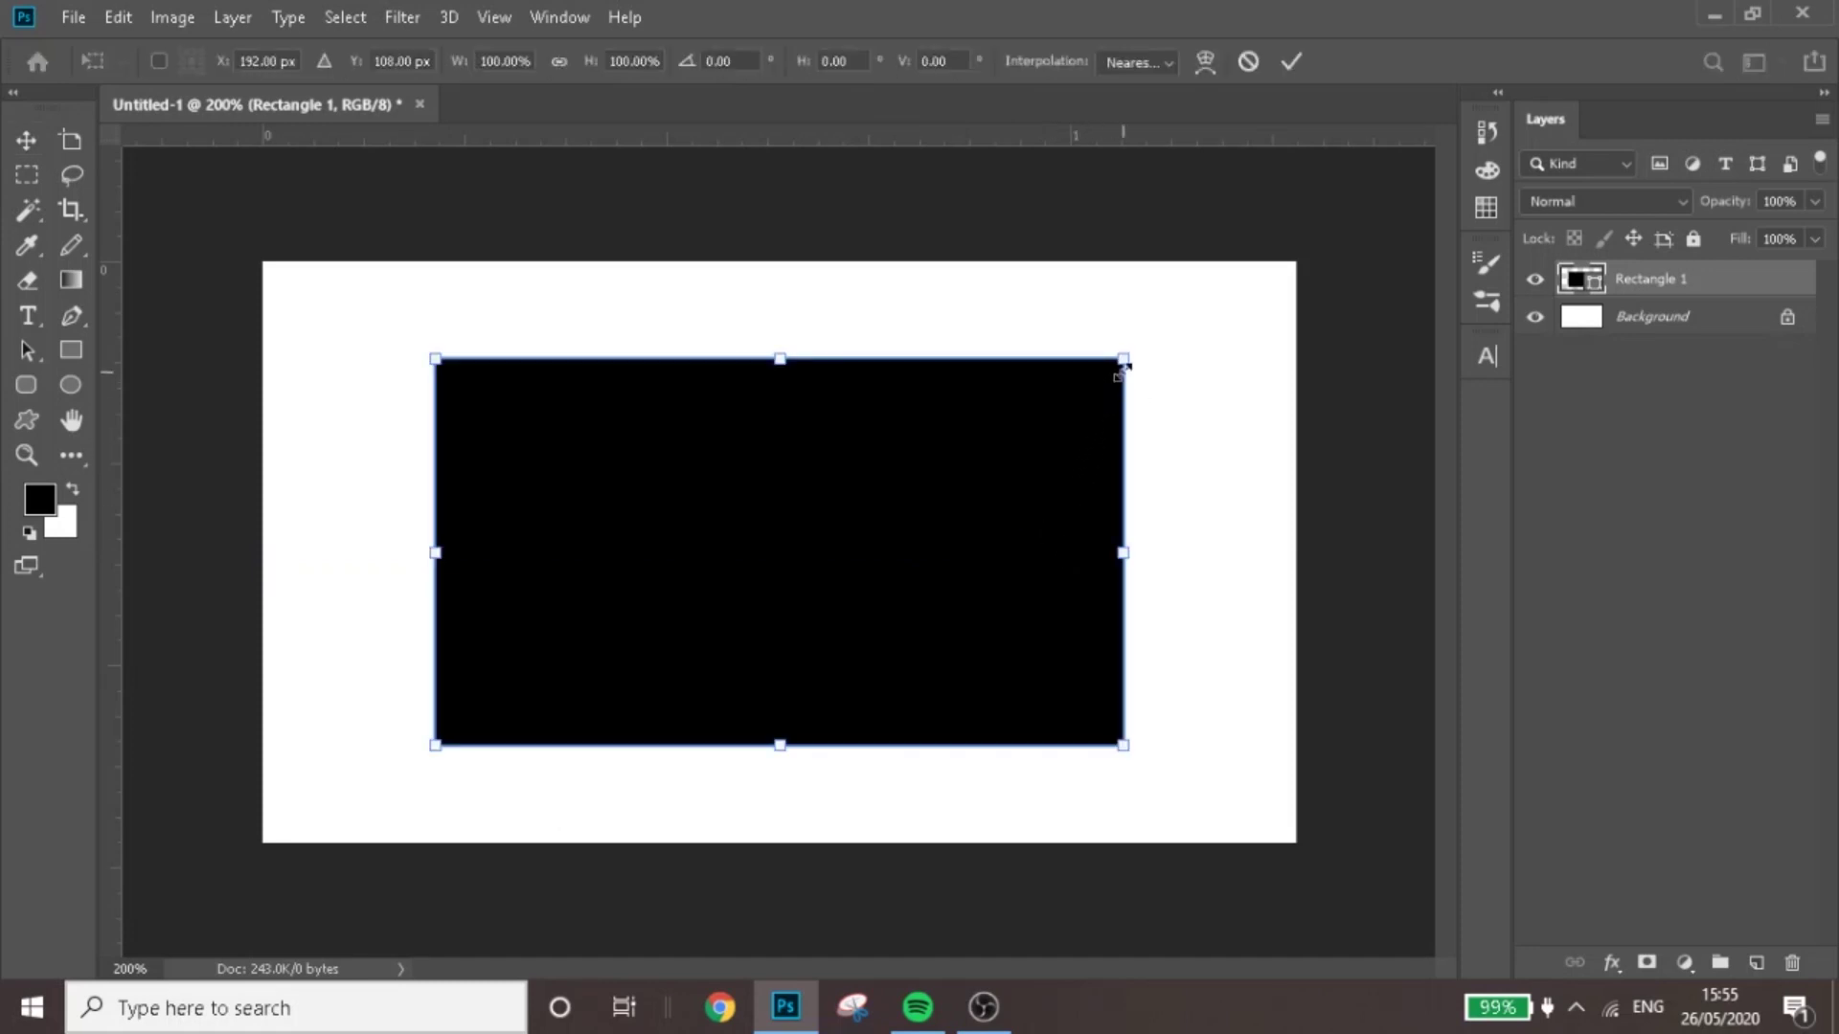
drag(1125, 366, 1117, 362)
key(Return)
right_click(1714, 274)
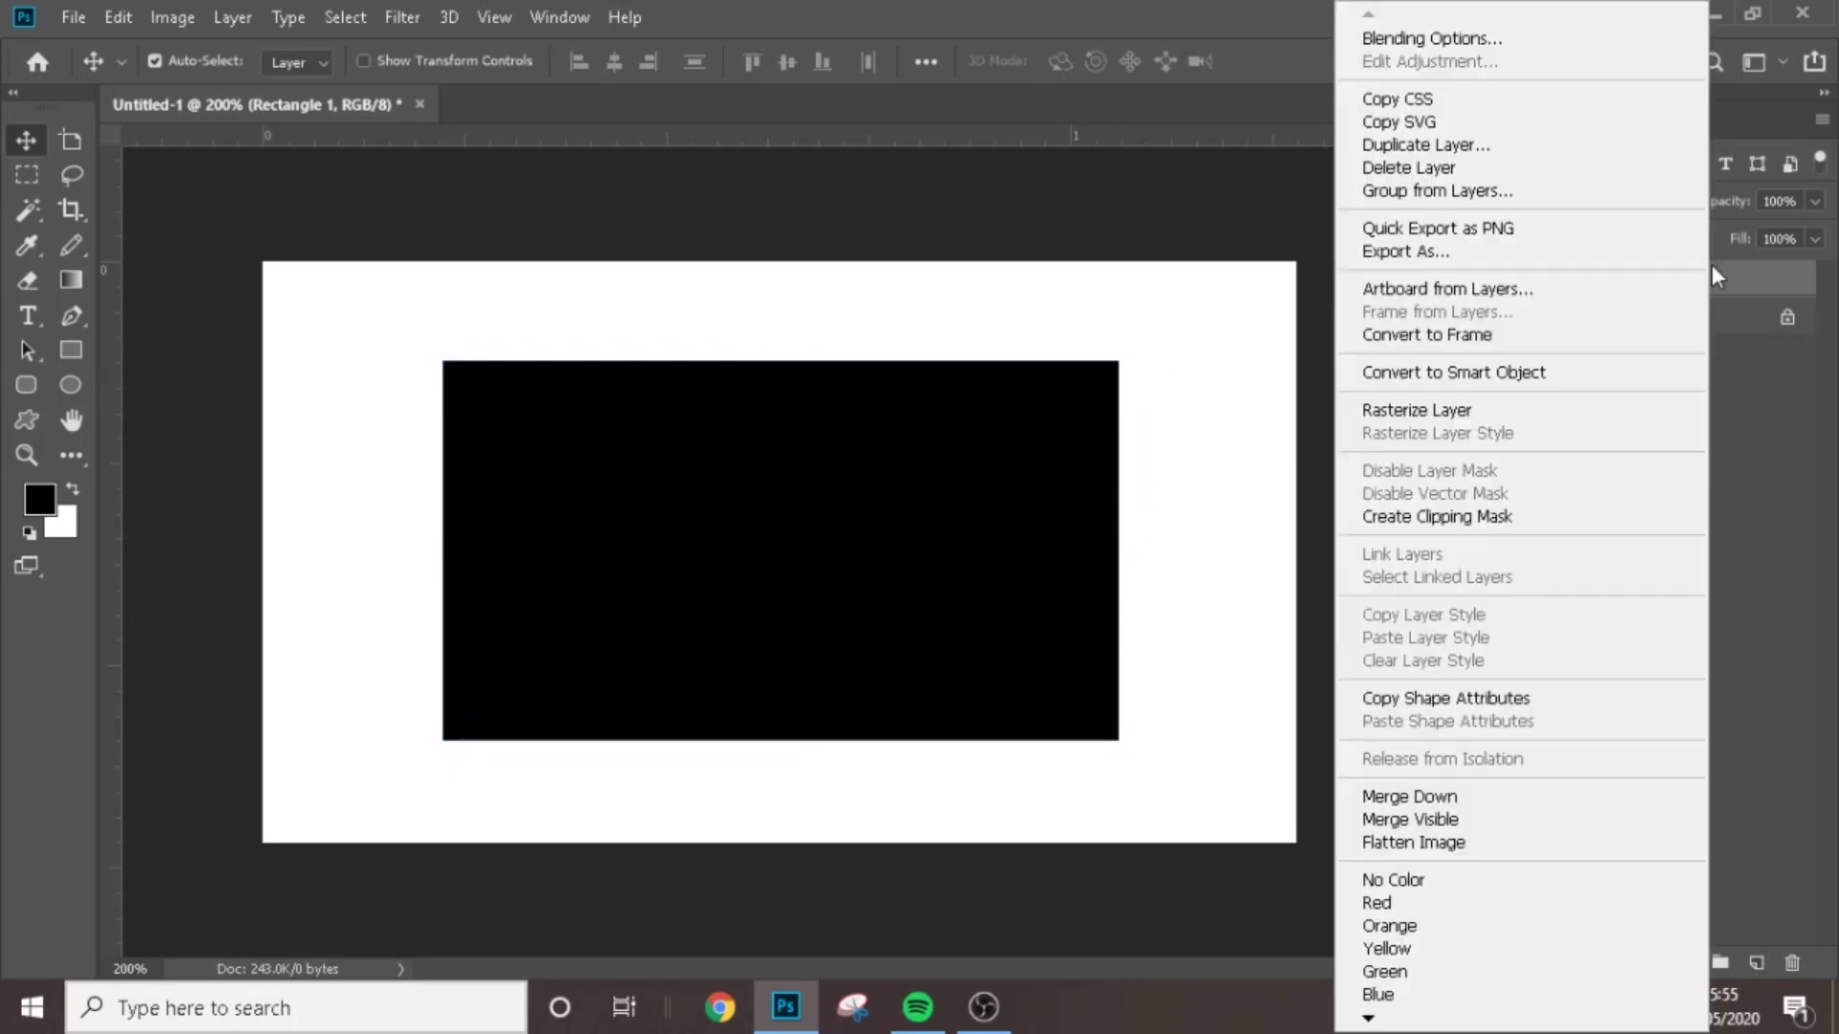
click(1436, 411)
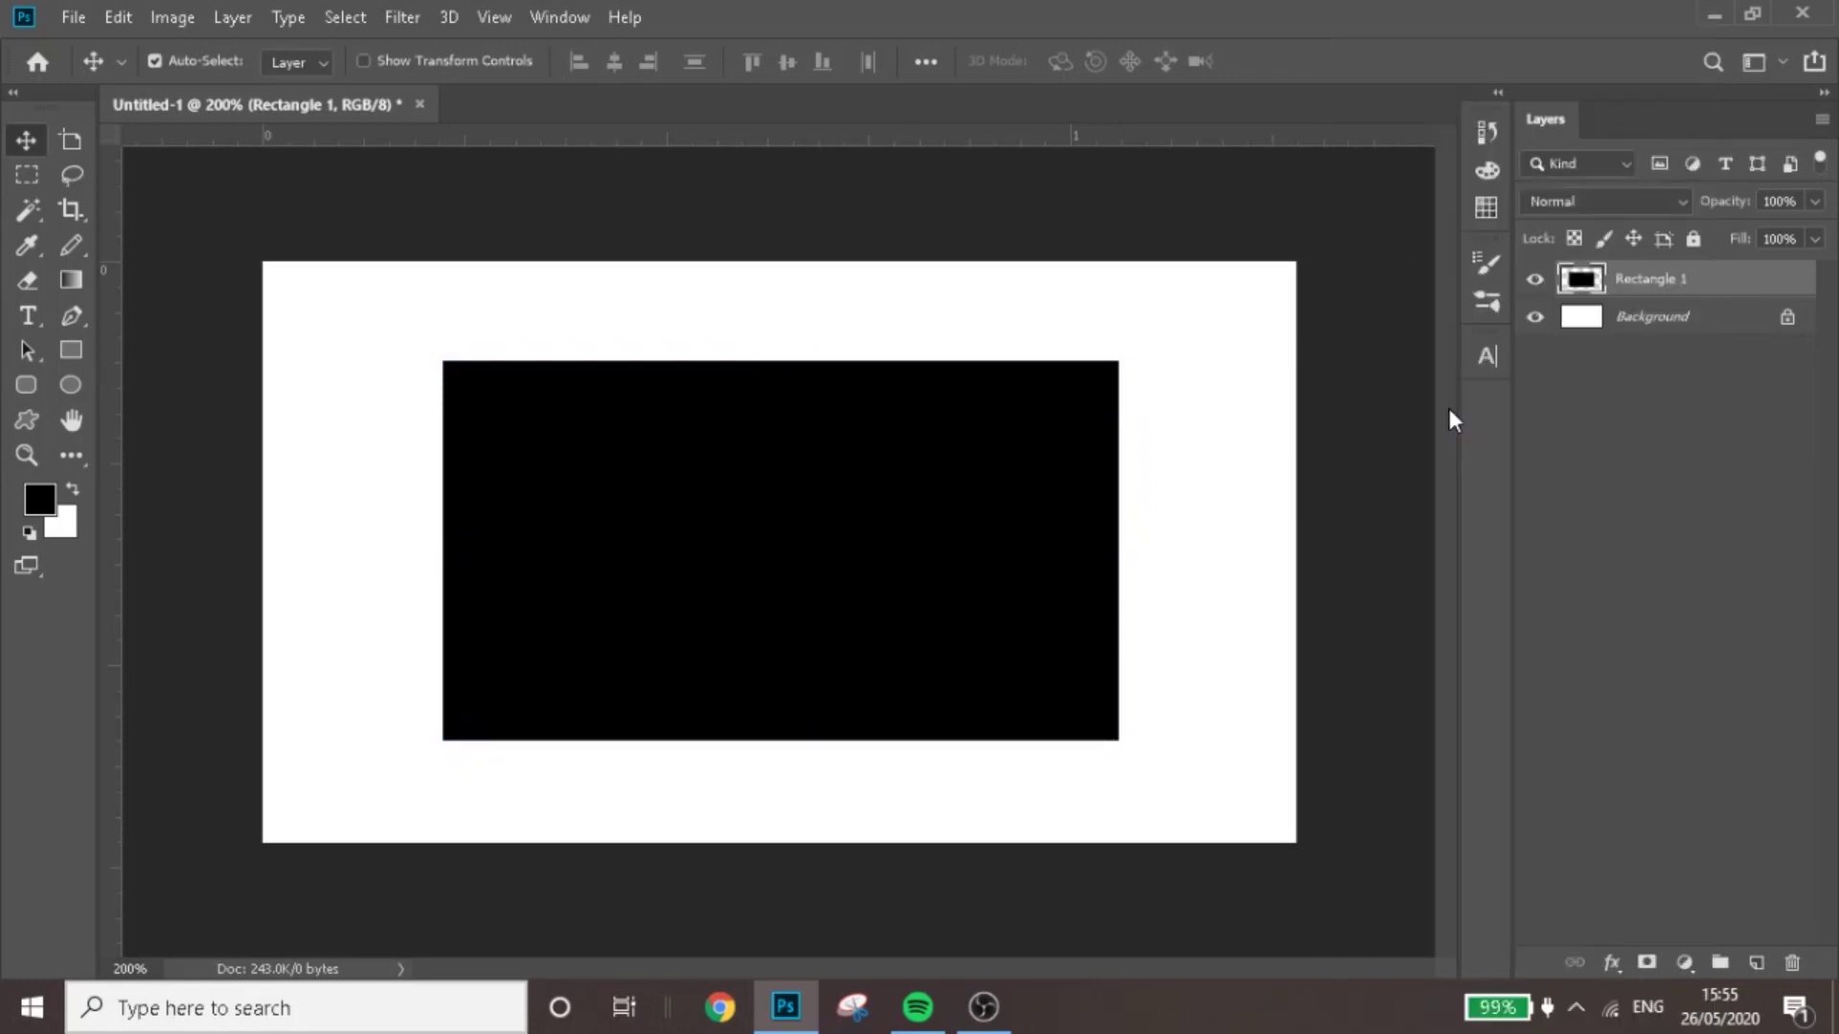
Step: Contract the rectangle's selection by 6 px and delete its interior, leaving a black outline
ctrl+click(1582, 281)
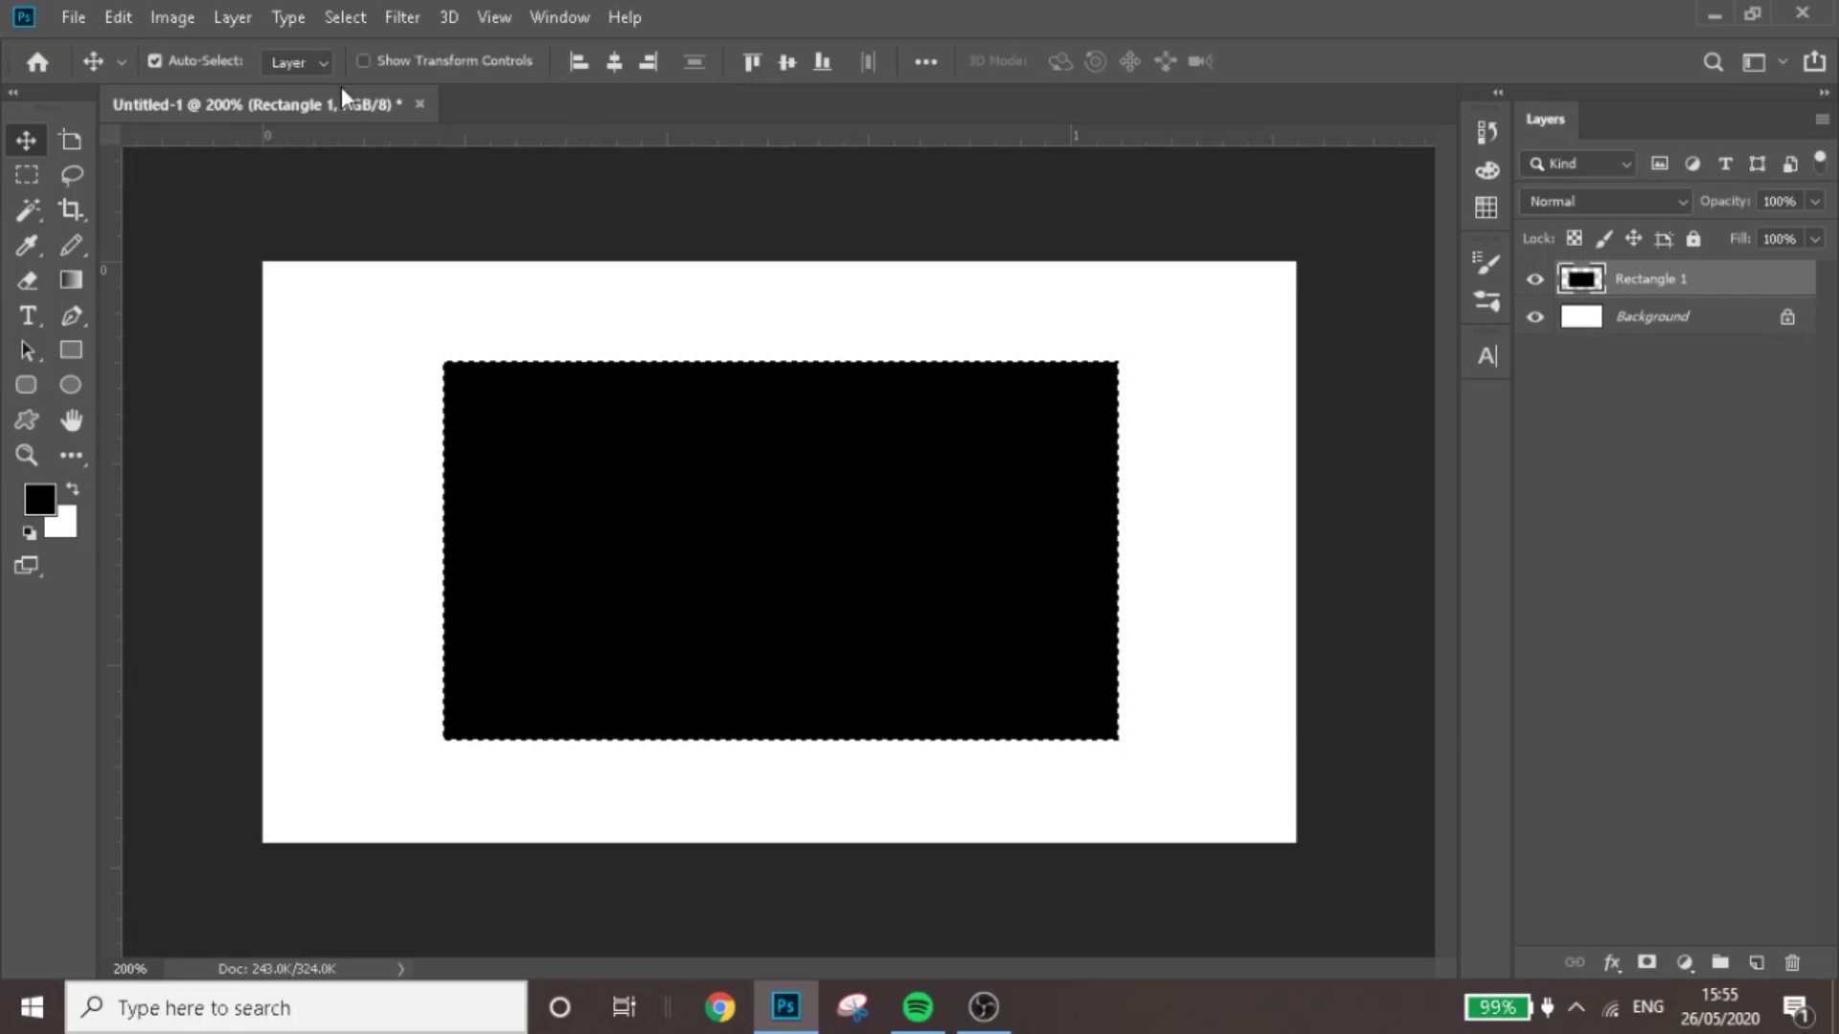
click(343, 17)
mouse_move(565, 399)
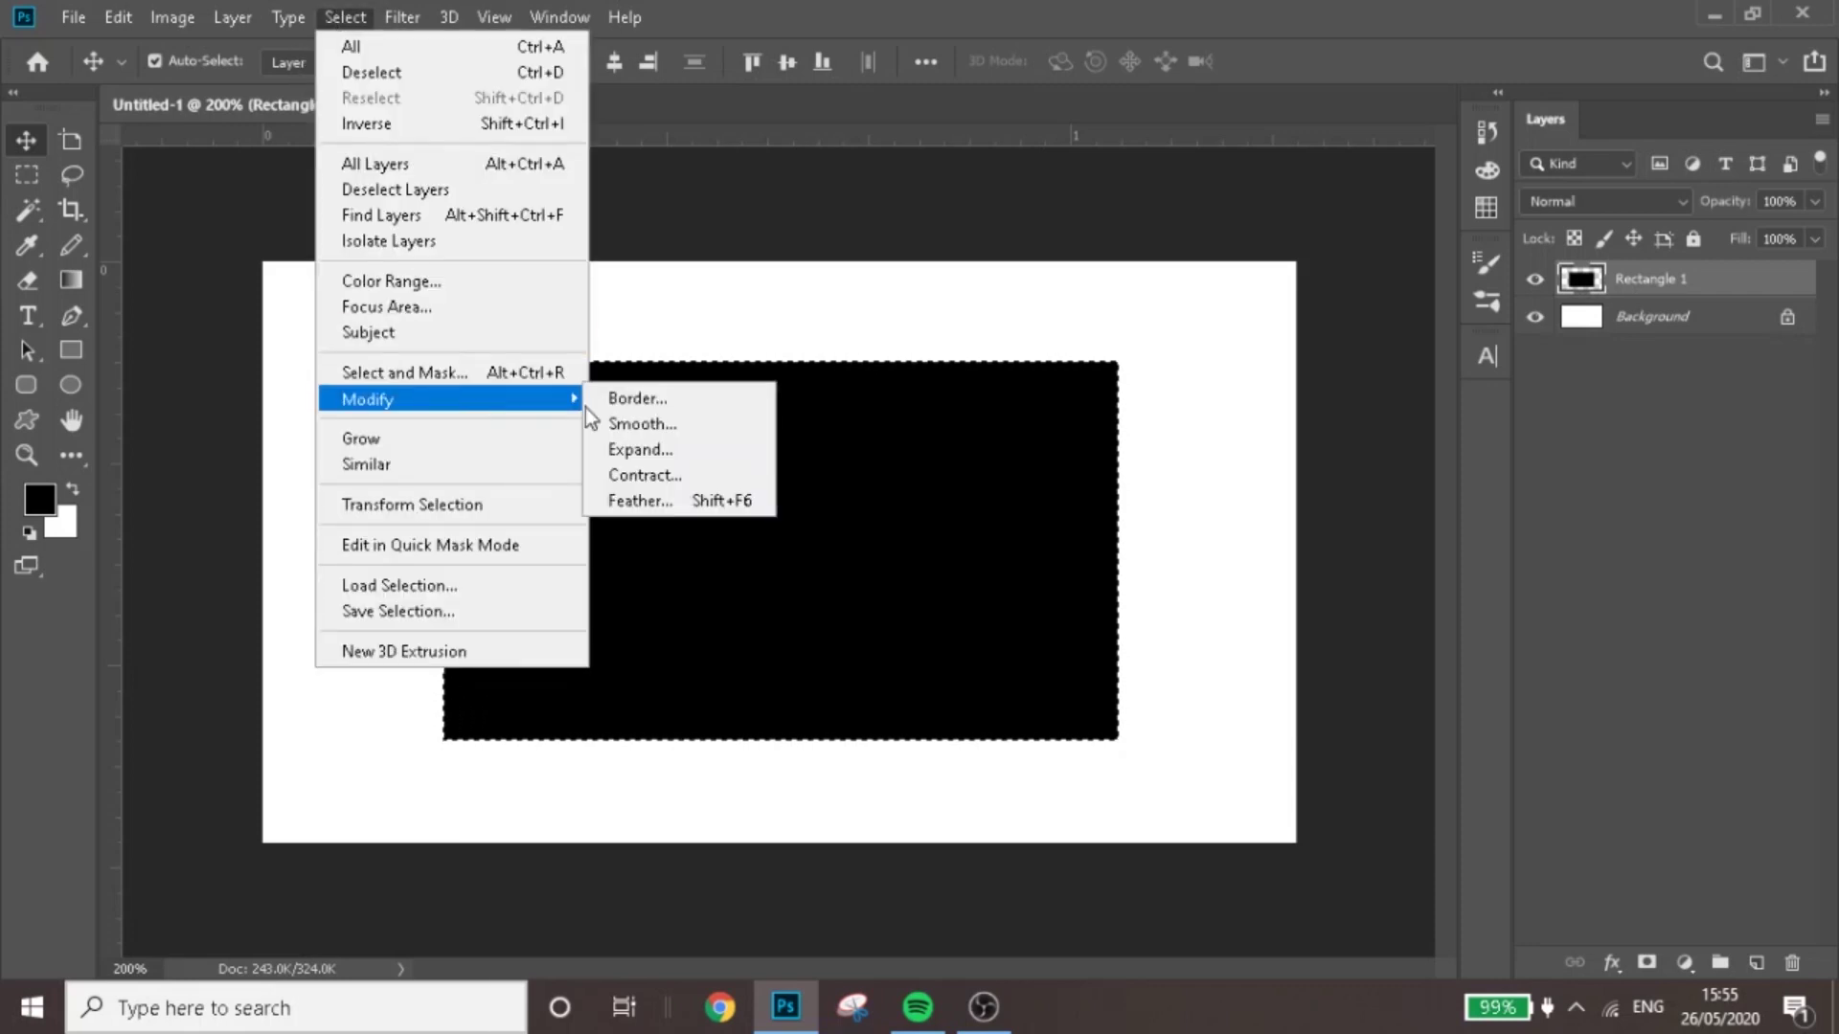
click(716, 476)
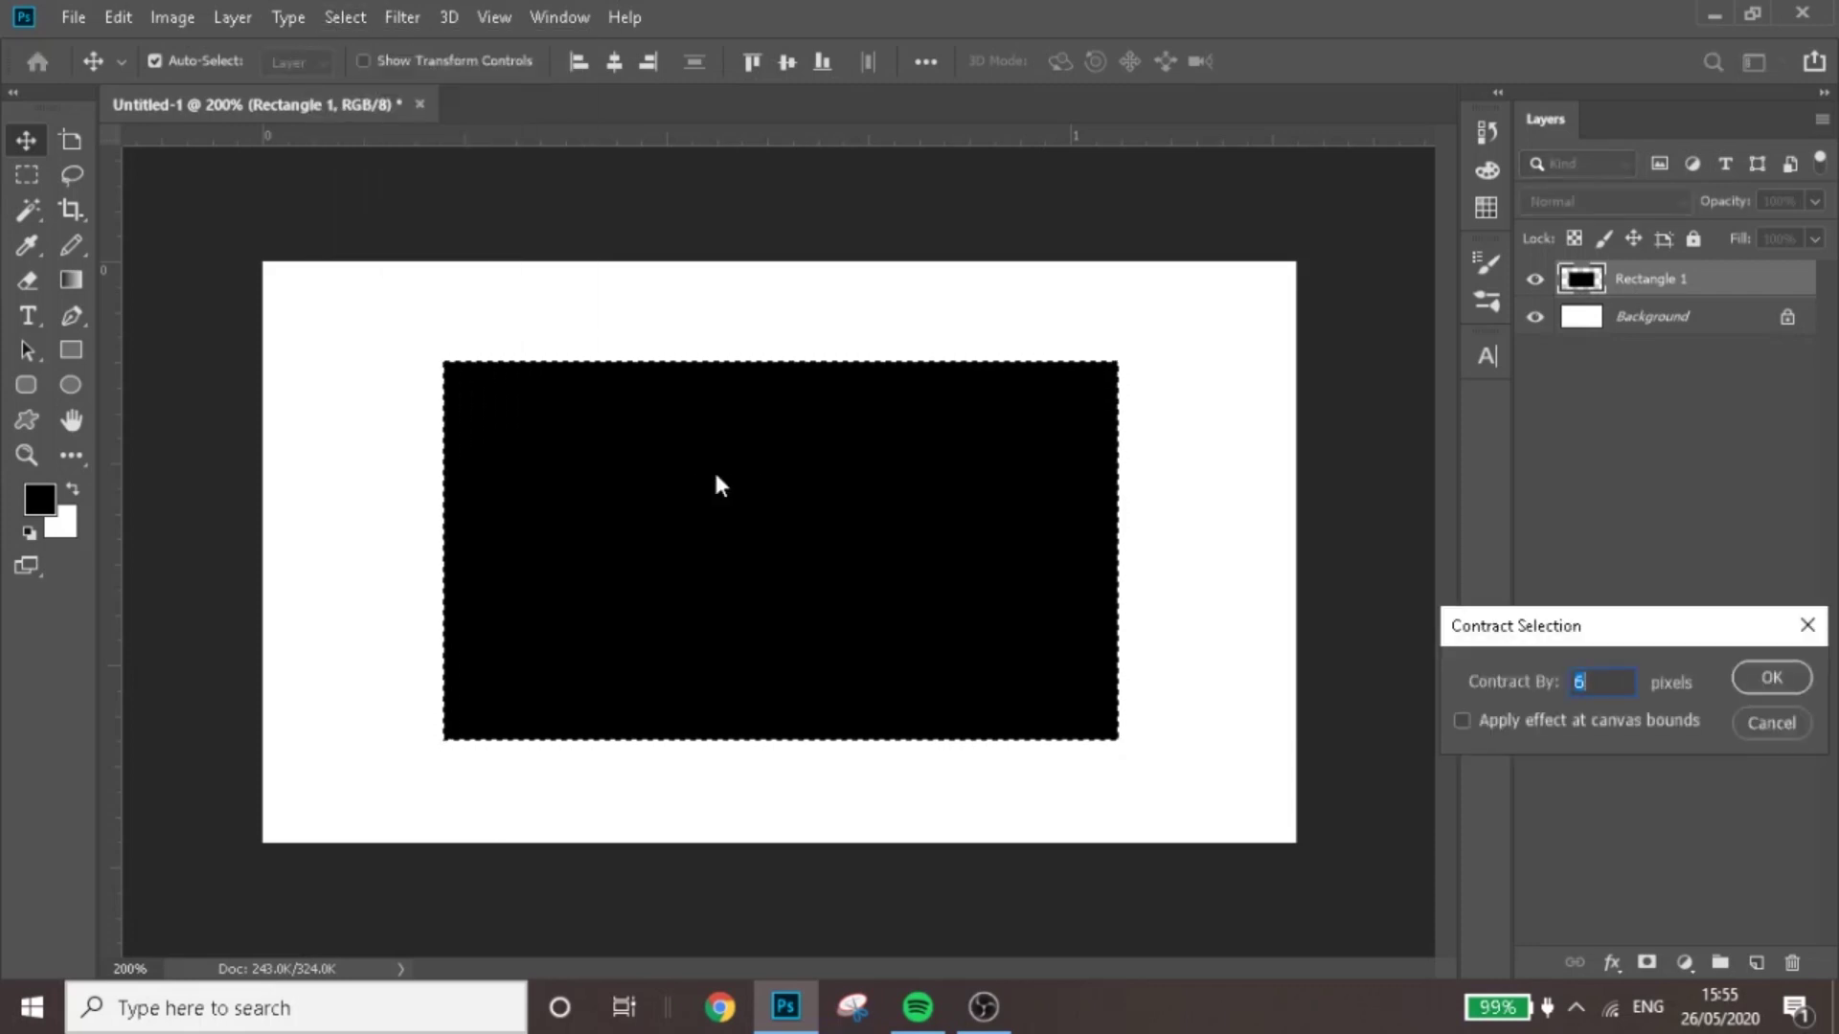
key(Return)
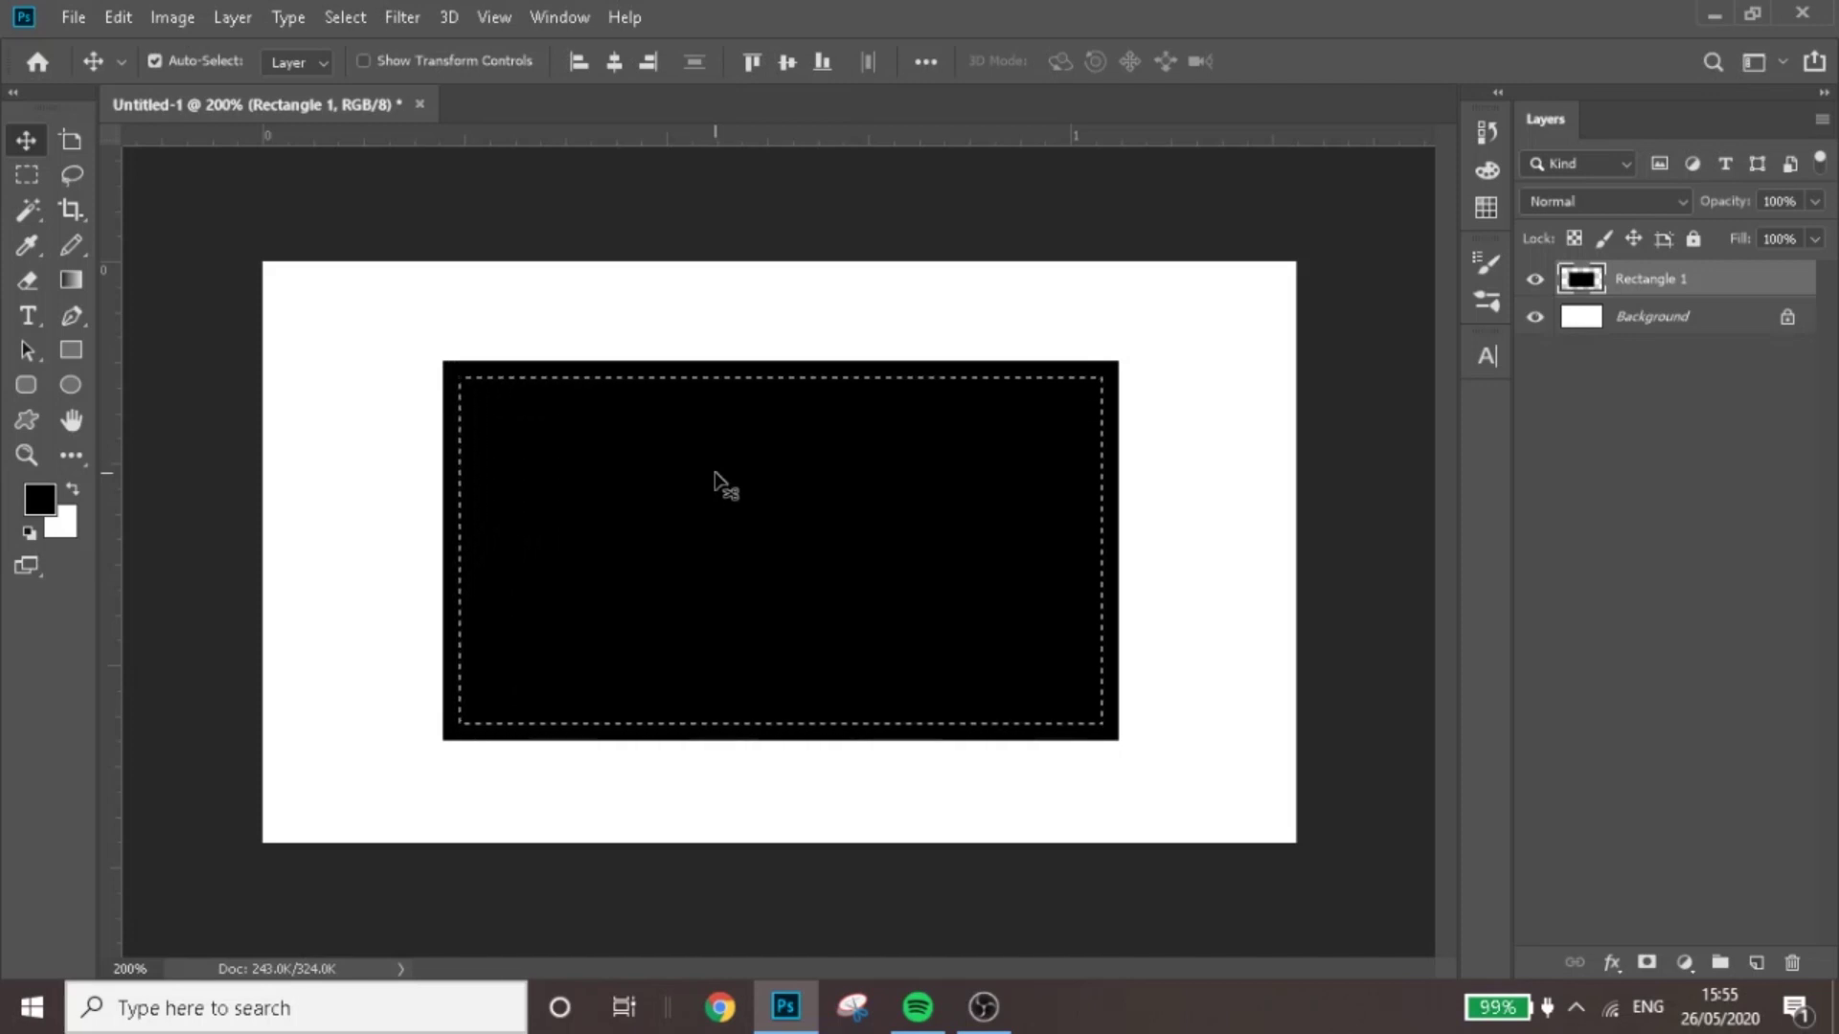
key(Delete)
key(ctrl)
key(ctrl+d)
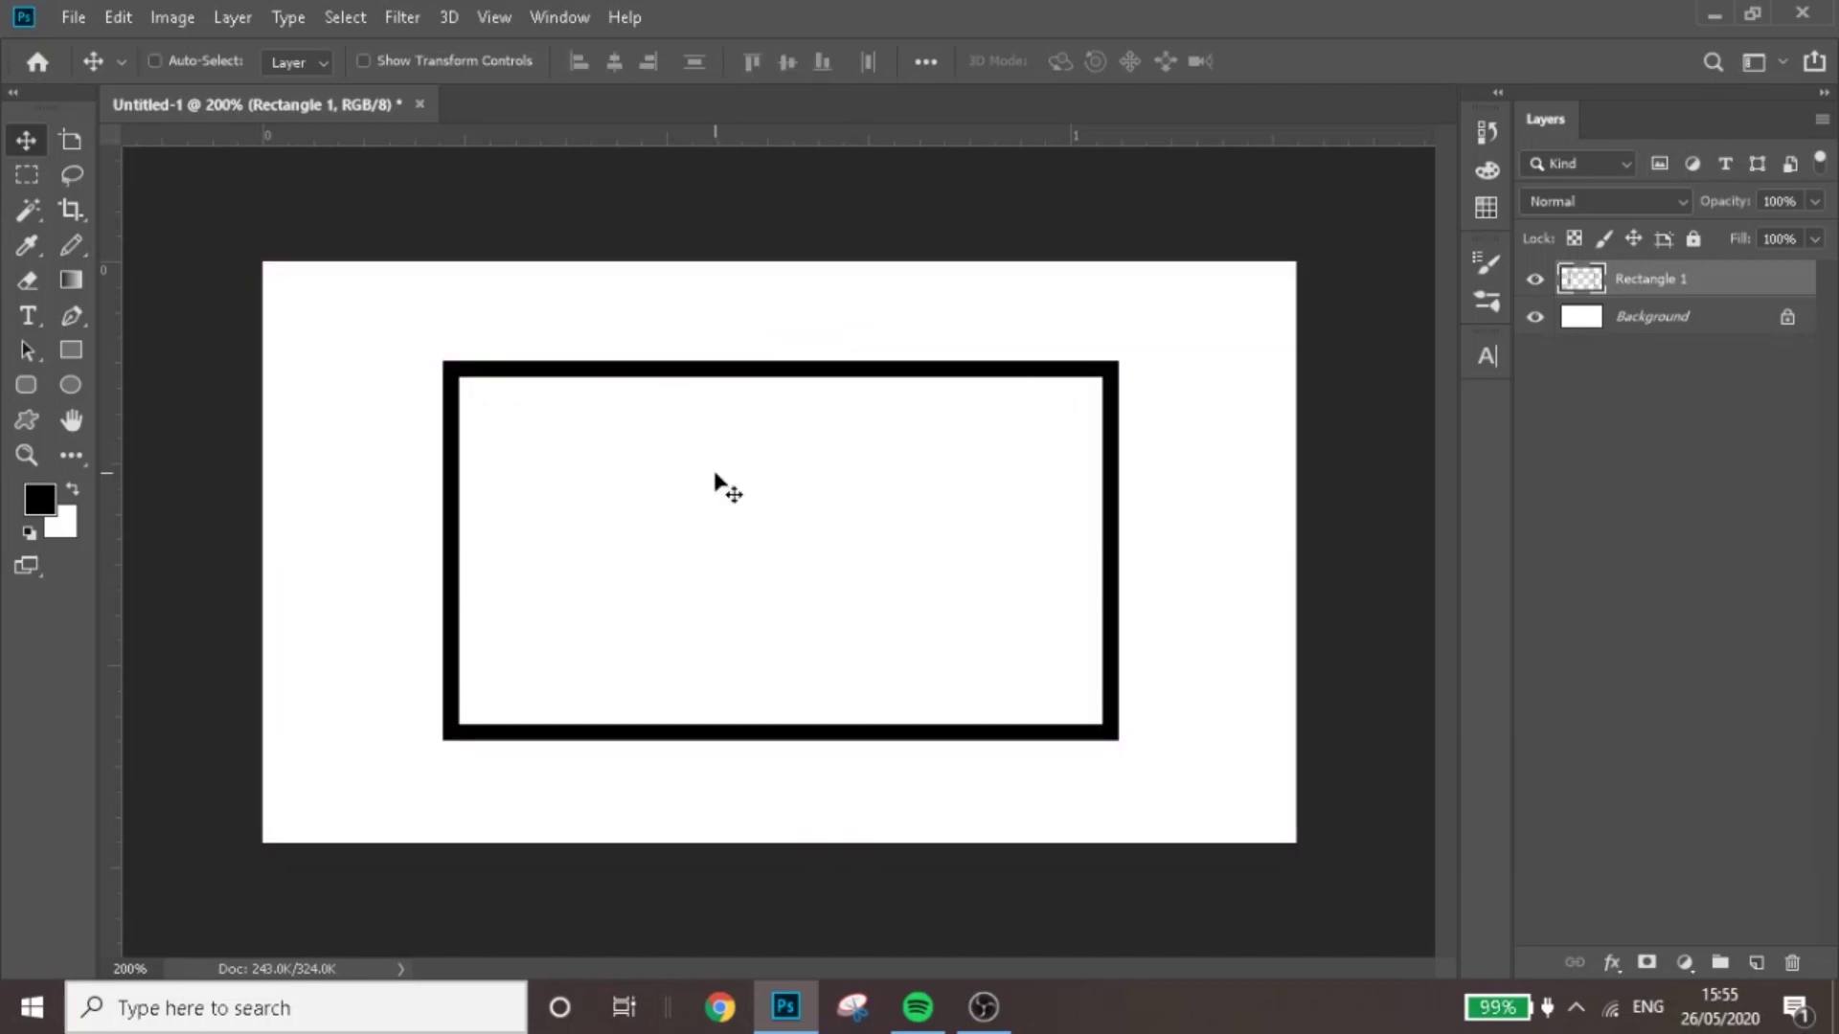
Step: Zoom in and out to inspect the hollow black frame up close
key(ctrl+plus)
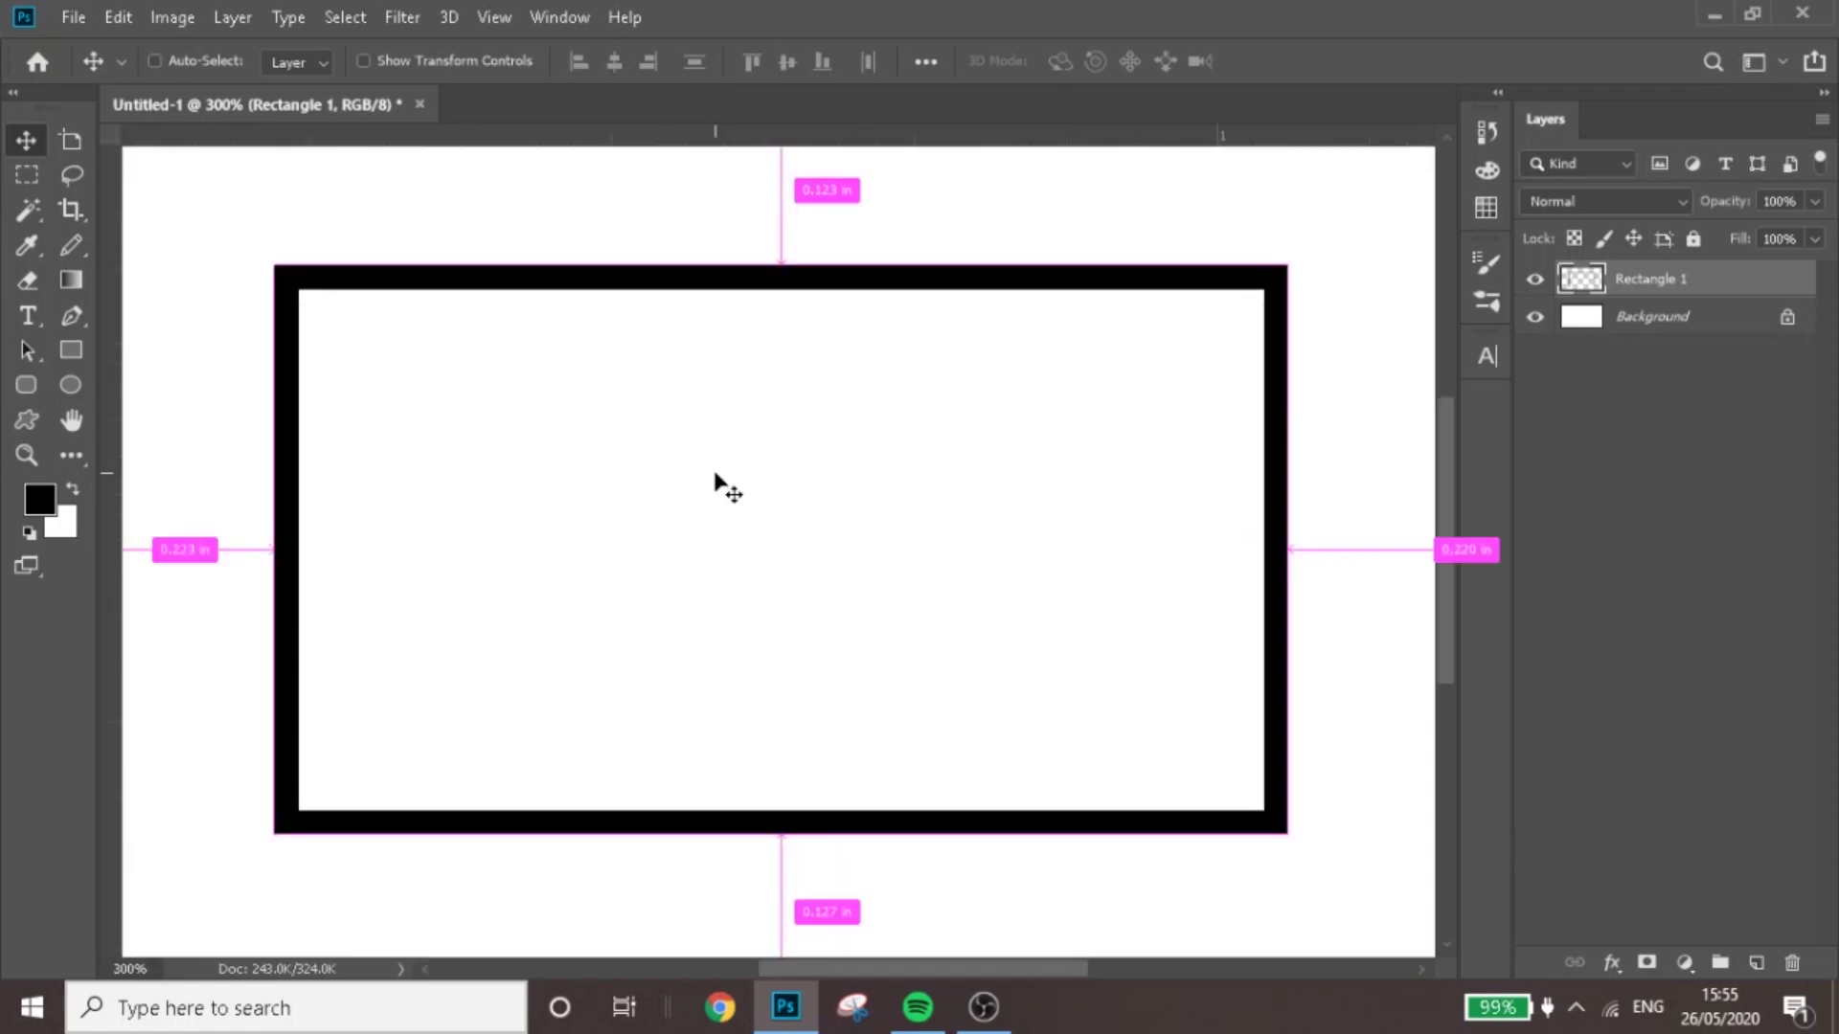
key(ctrl+minus)
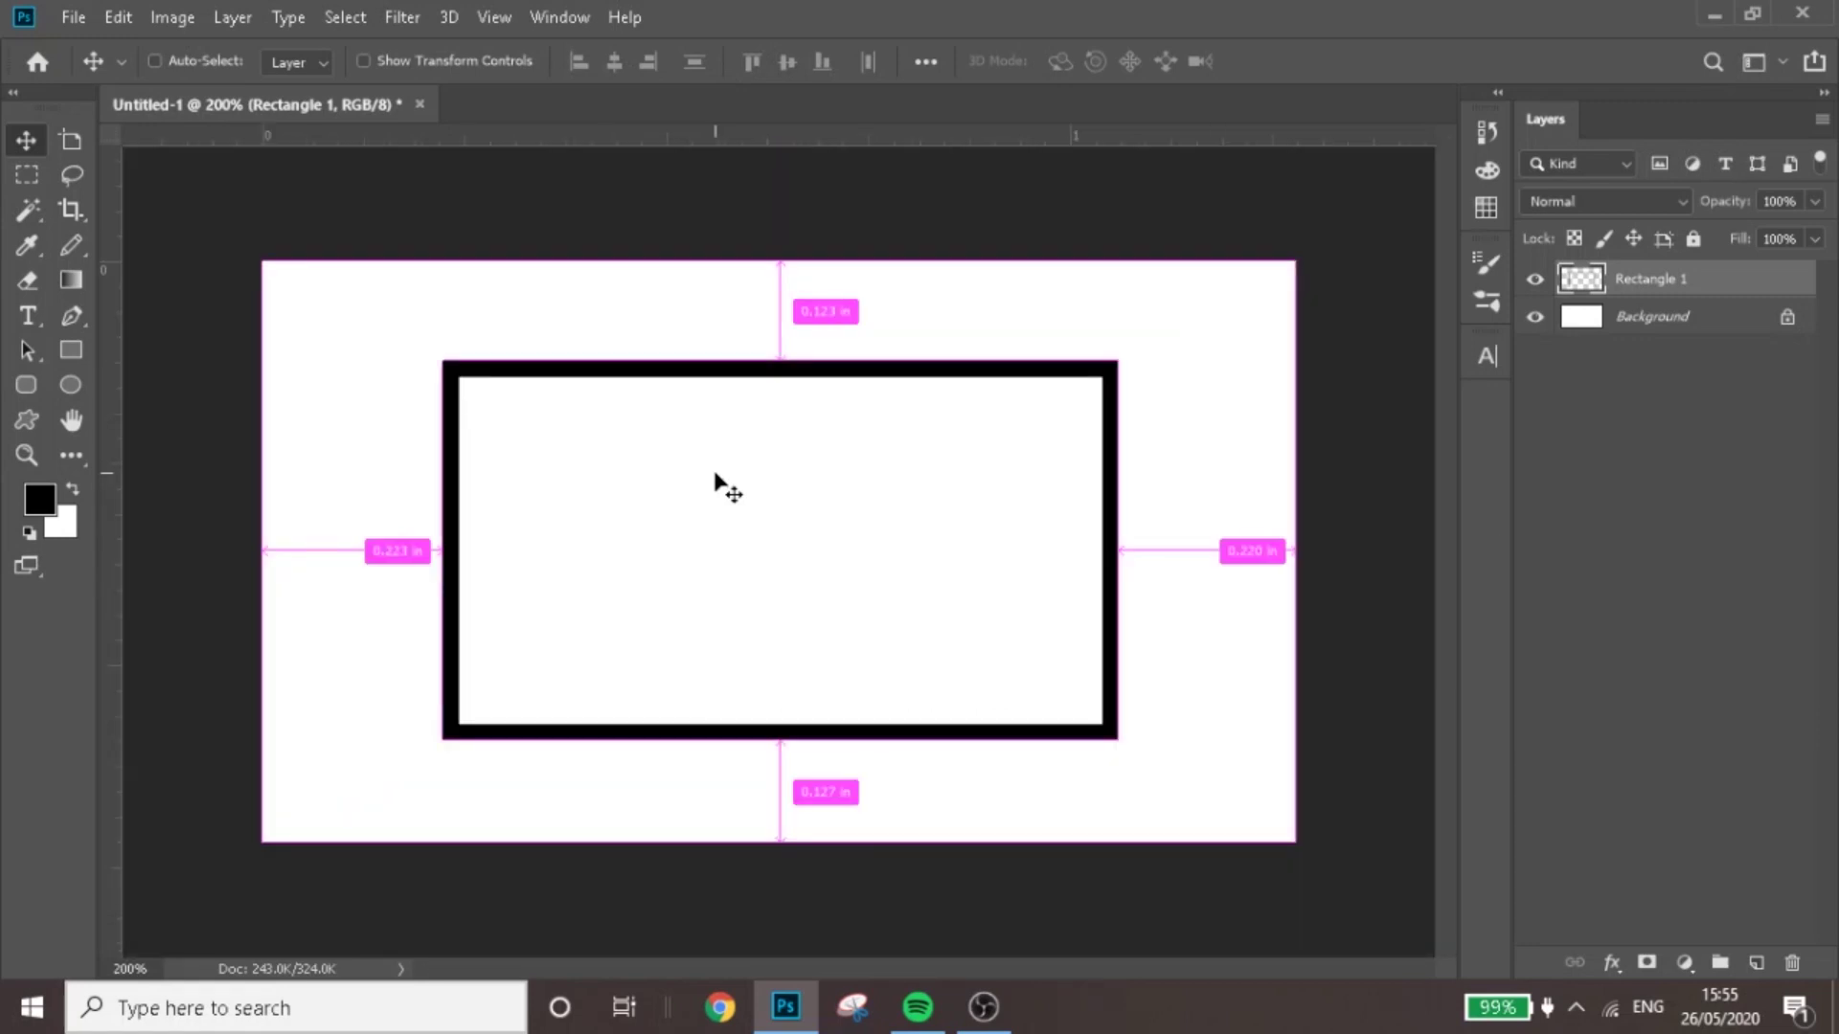
key(ctrl+plus)
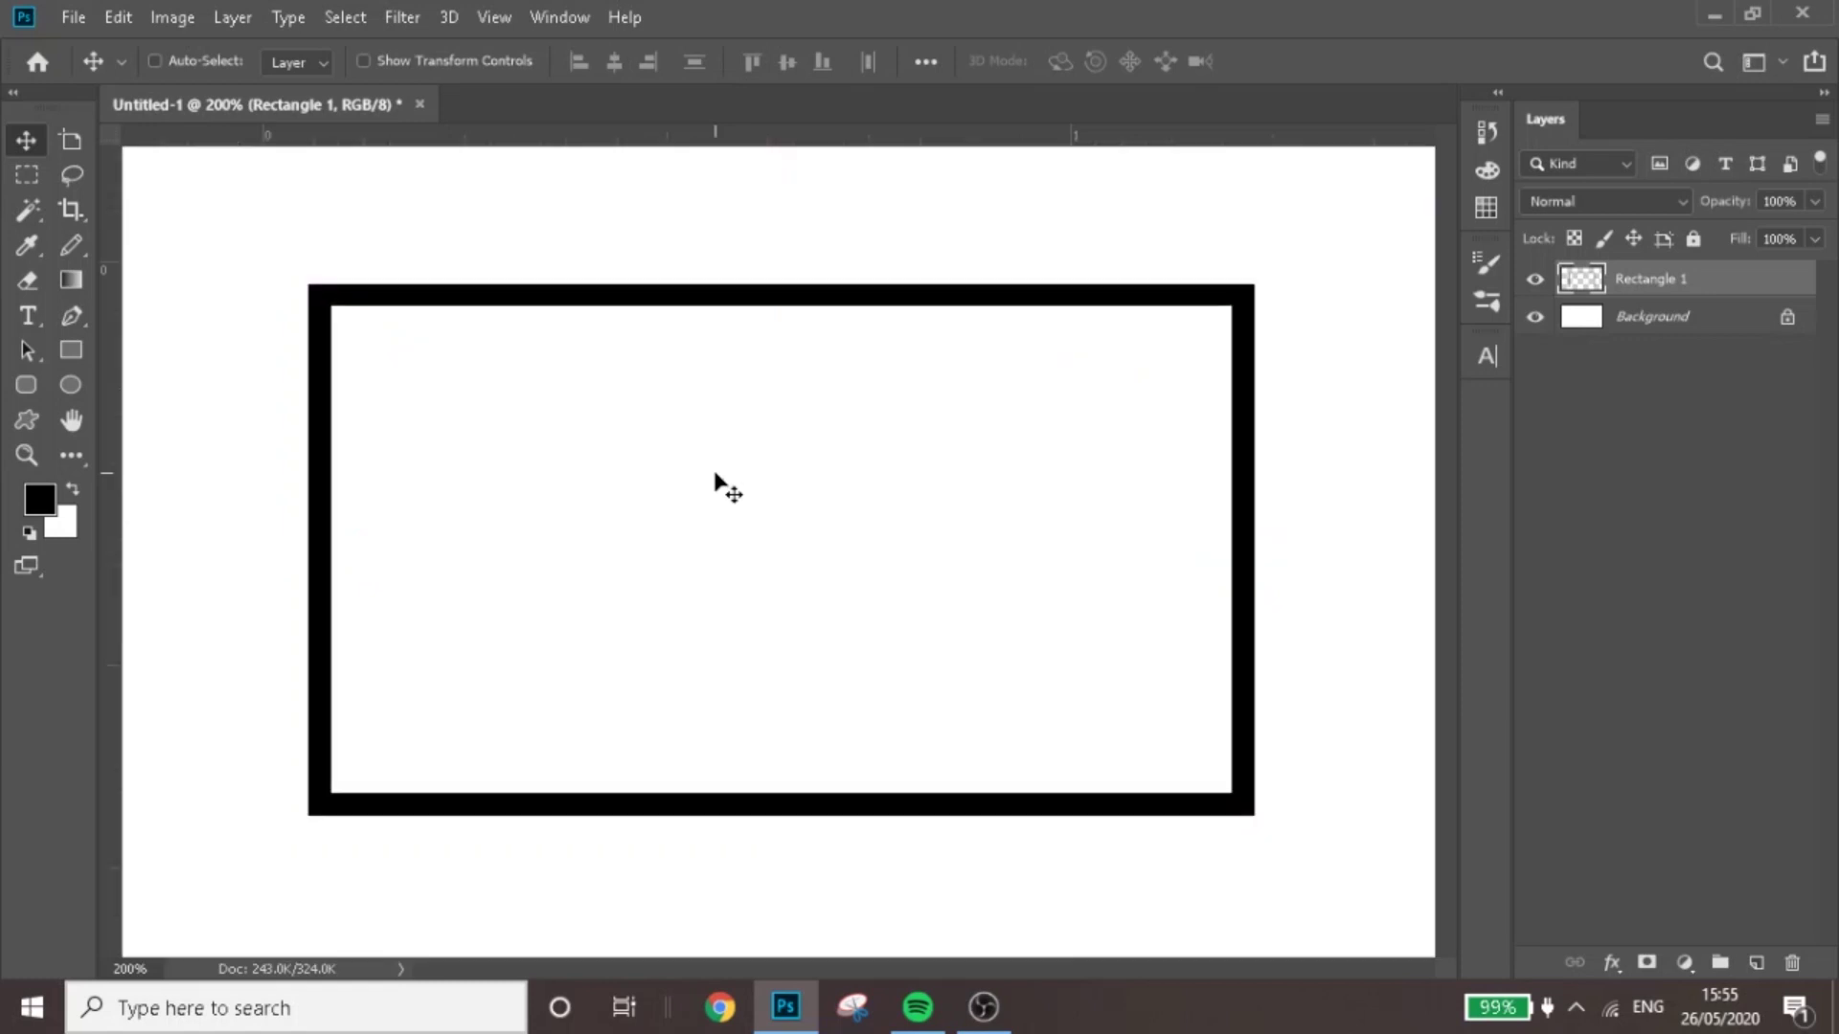
key(ctrl+minus)
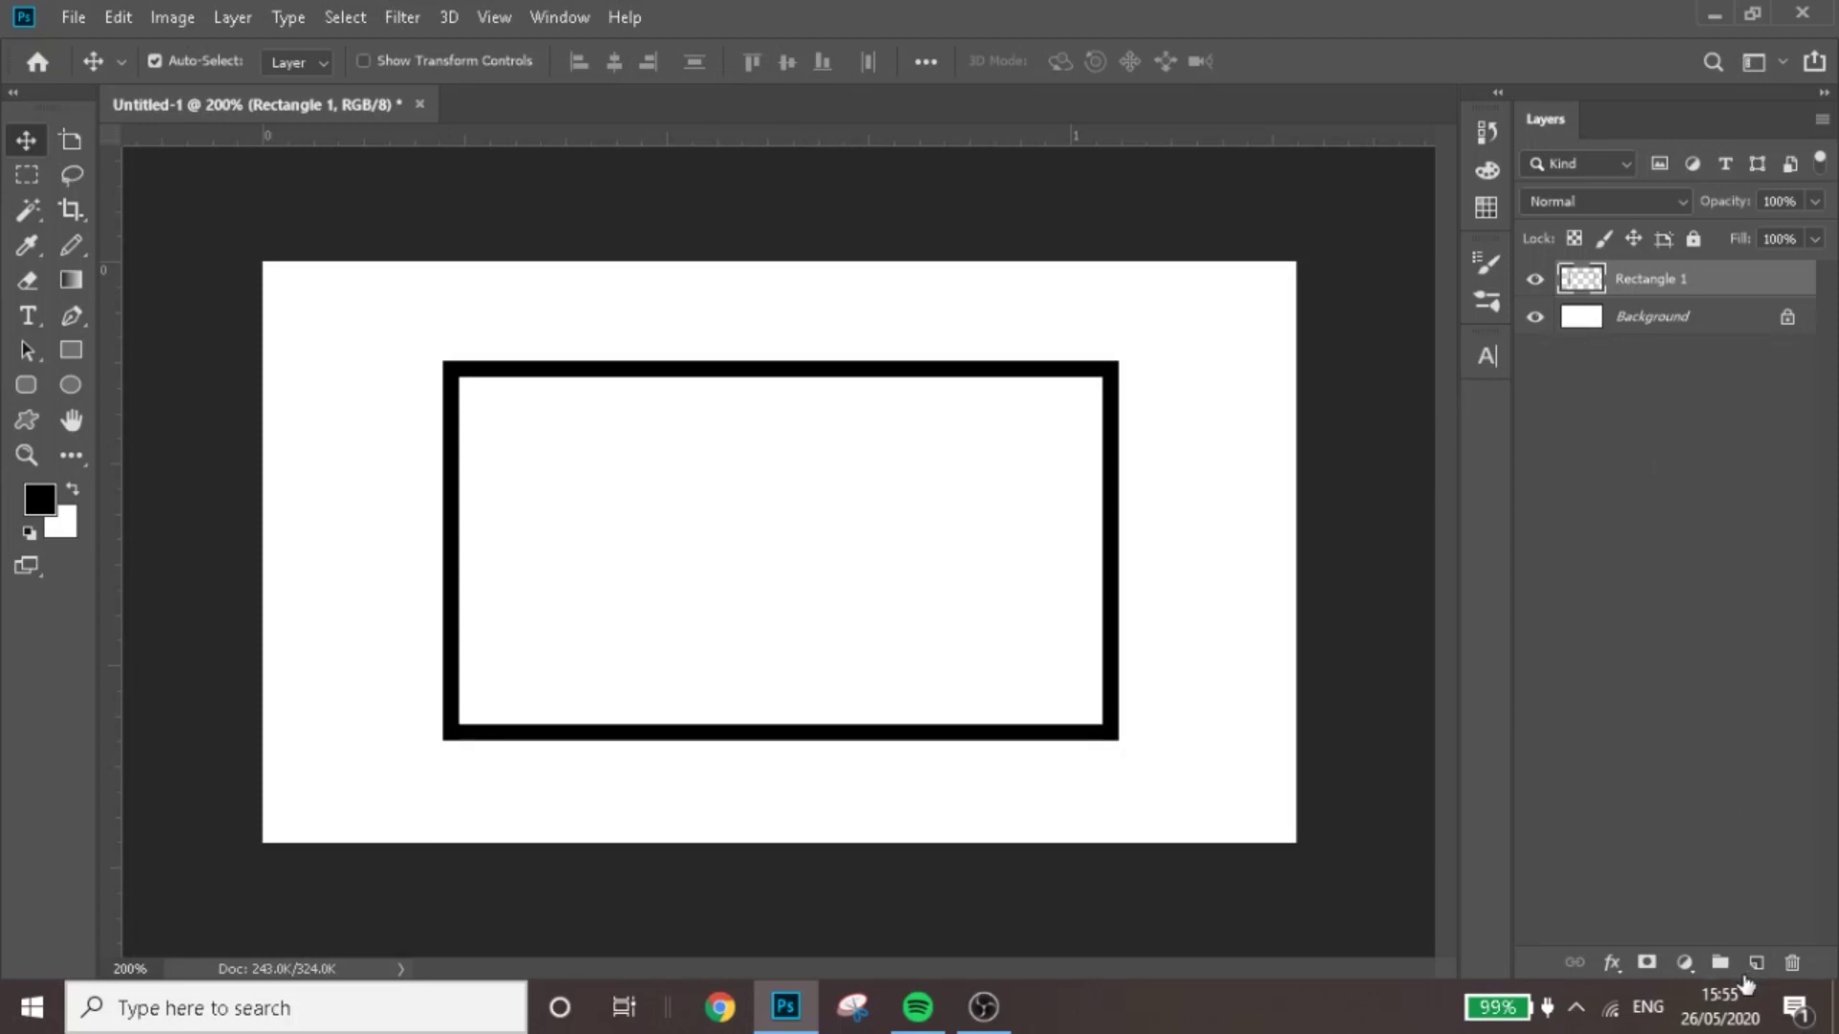
key(ctrl+plus)
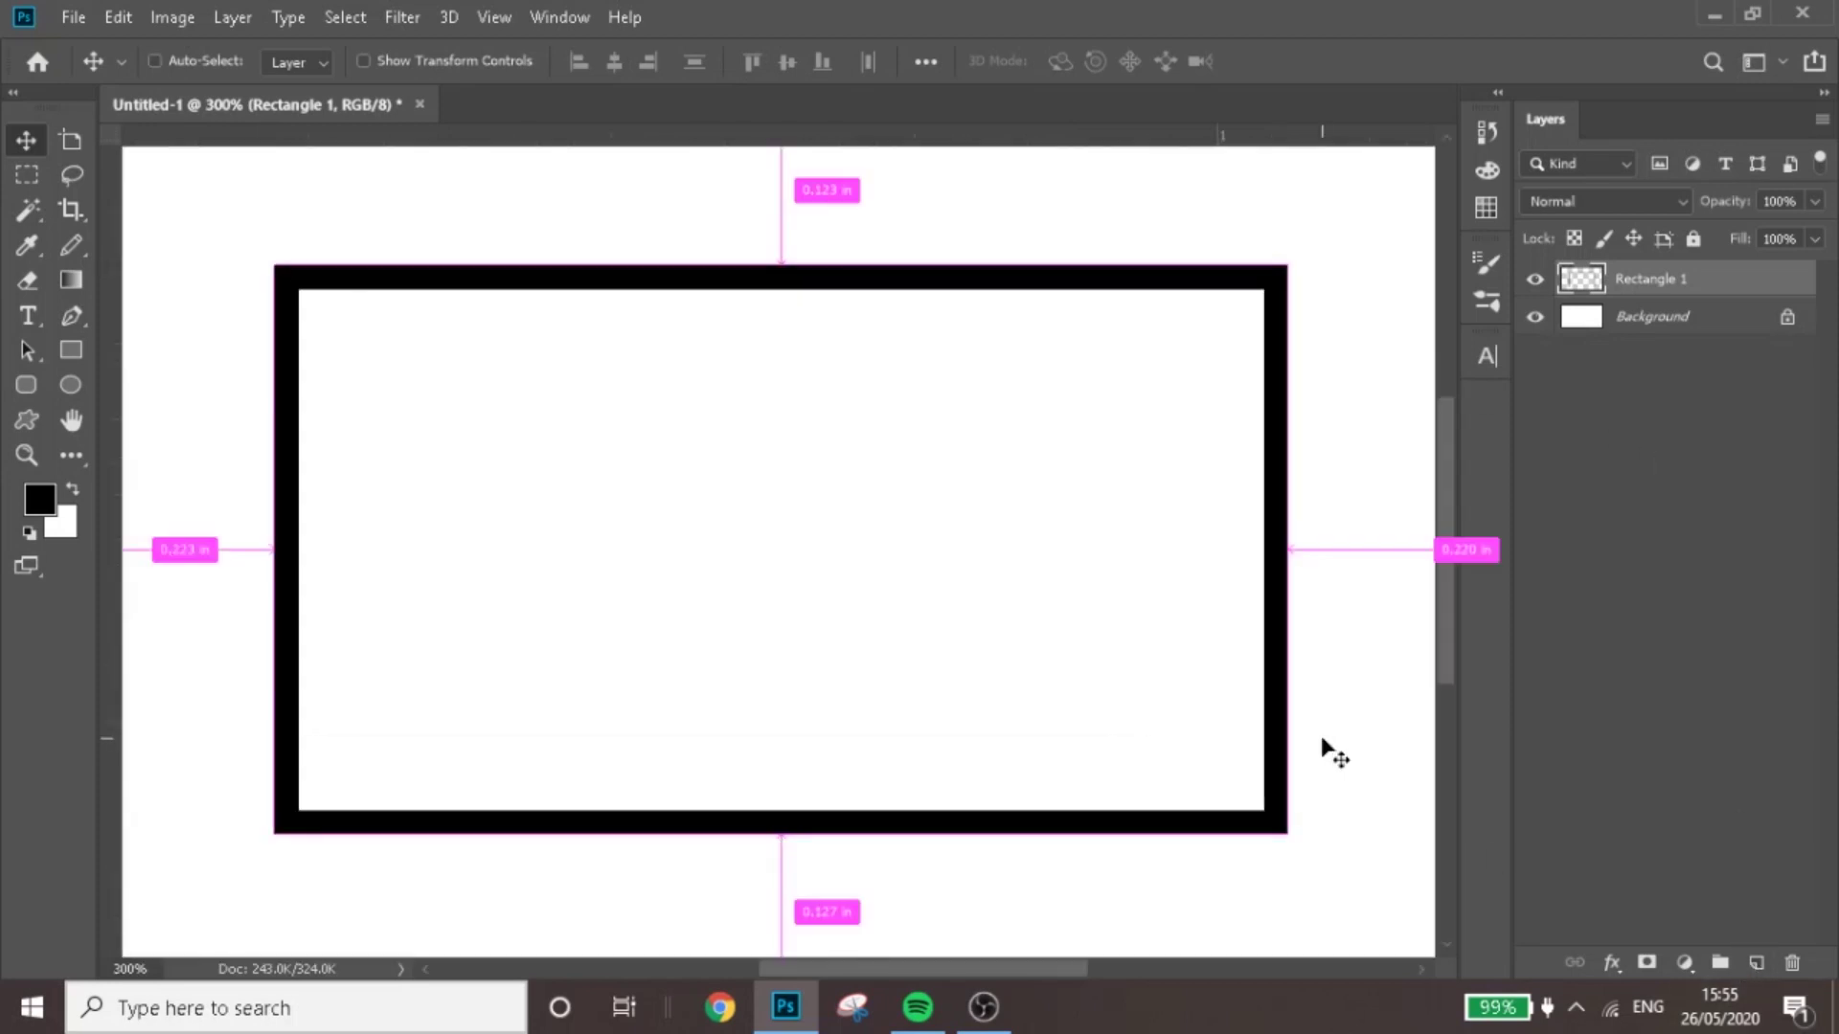
key(e)
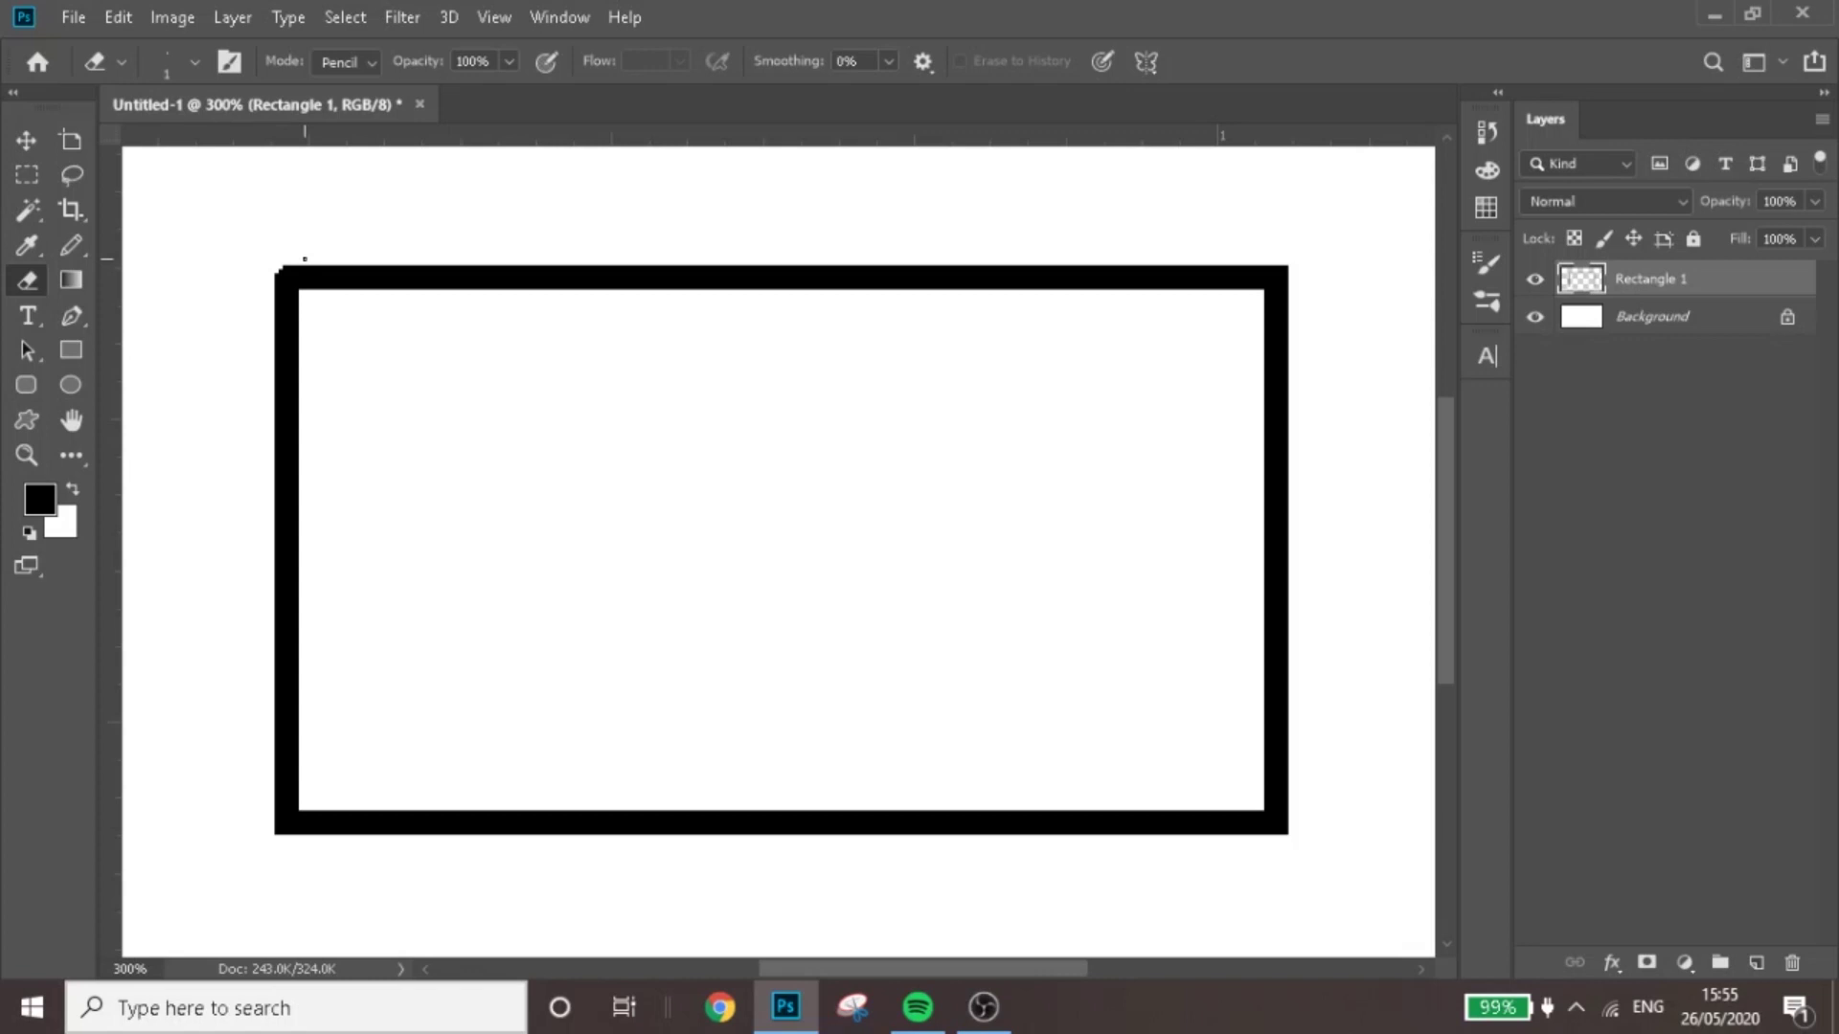
Step: Set the Pencil to 100% opacity while chipping stepped notches into the frame's corners
key(b)
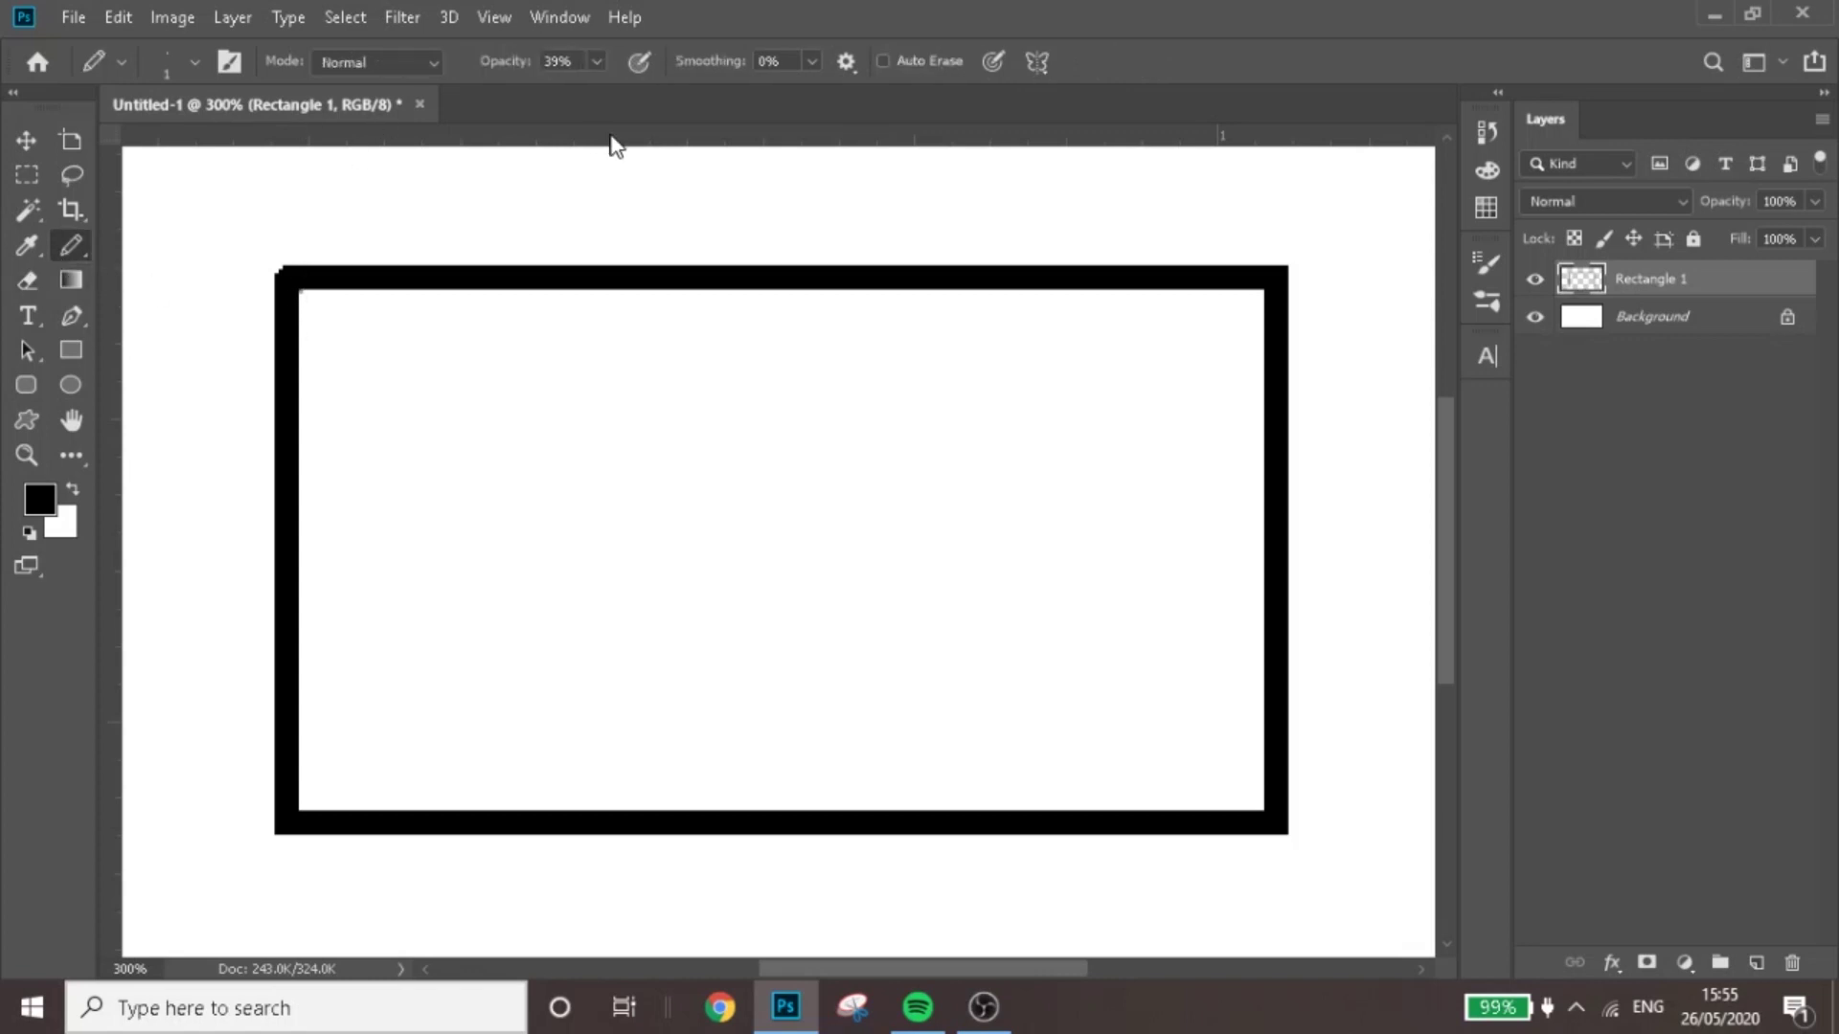
click(595, 60)
drag(613, 91, 697, 91)
key(Return)
key(e)
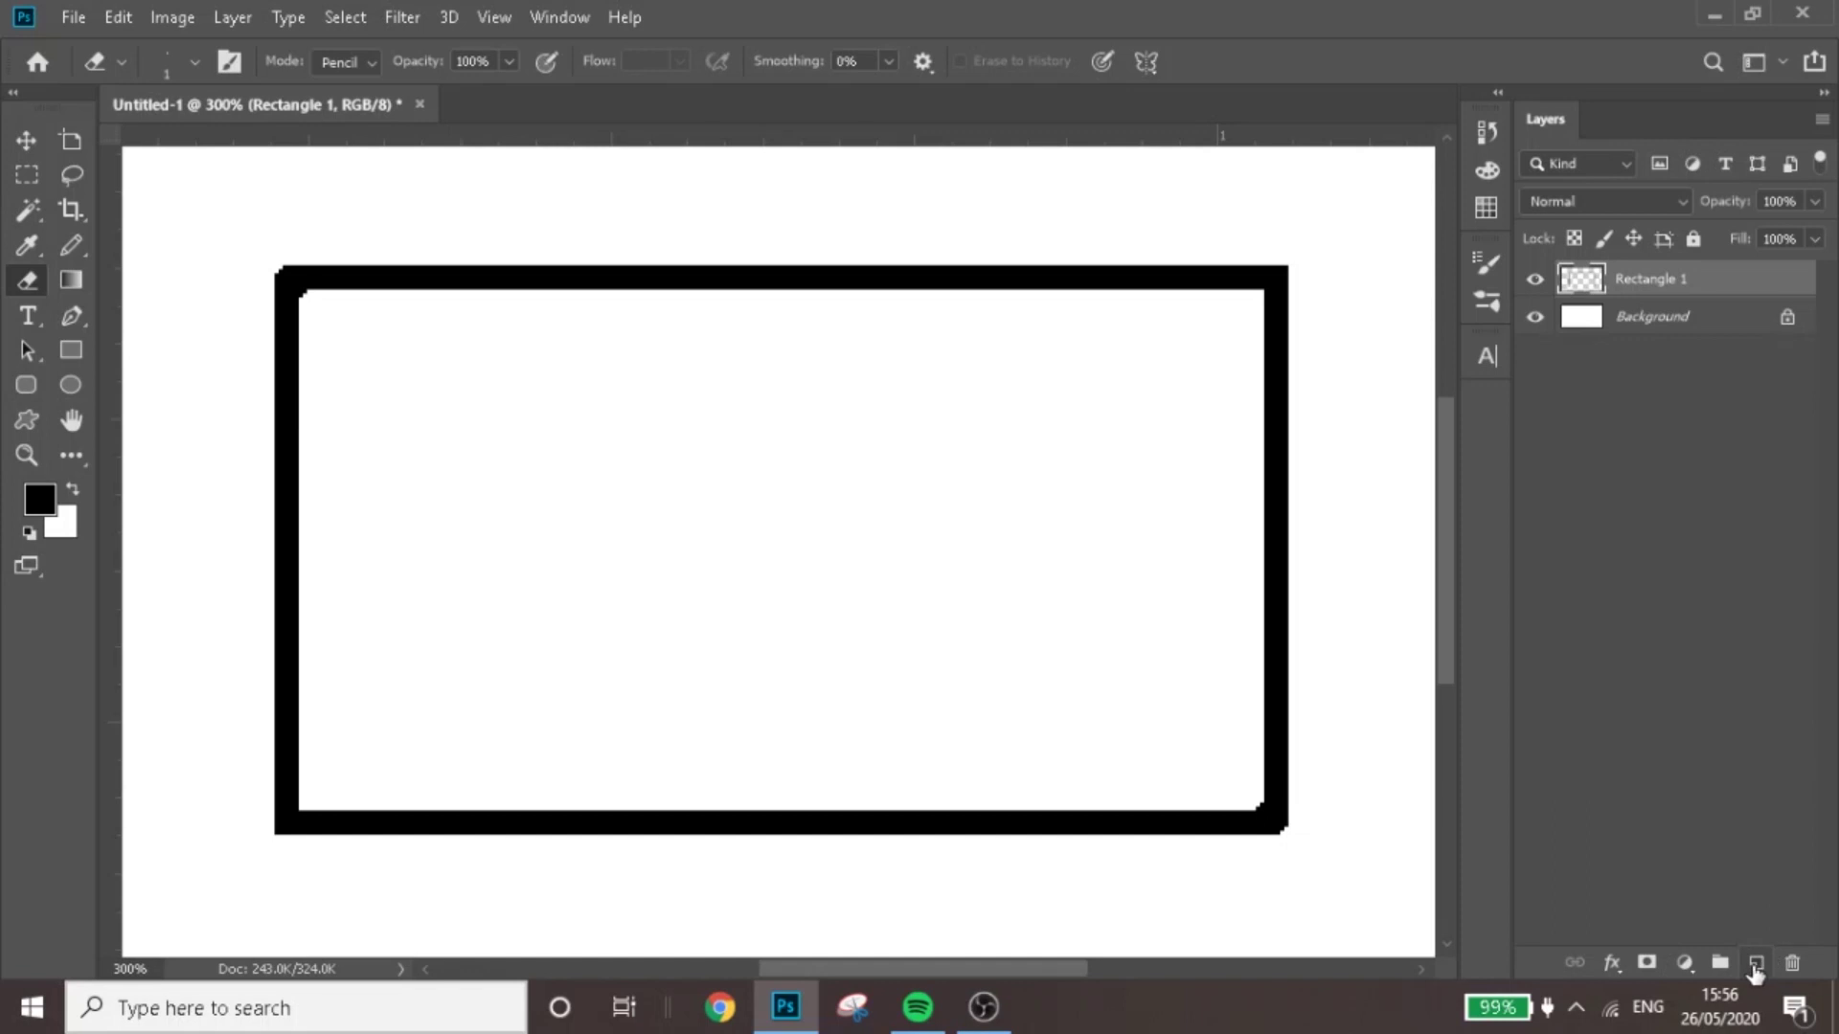
Step: Add a new Layer 1 clipped to the Rectangle 1 frame
click(1757, 964)
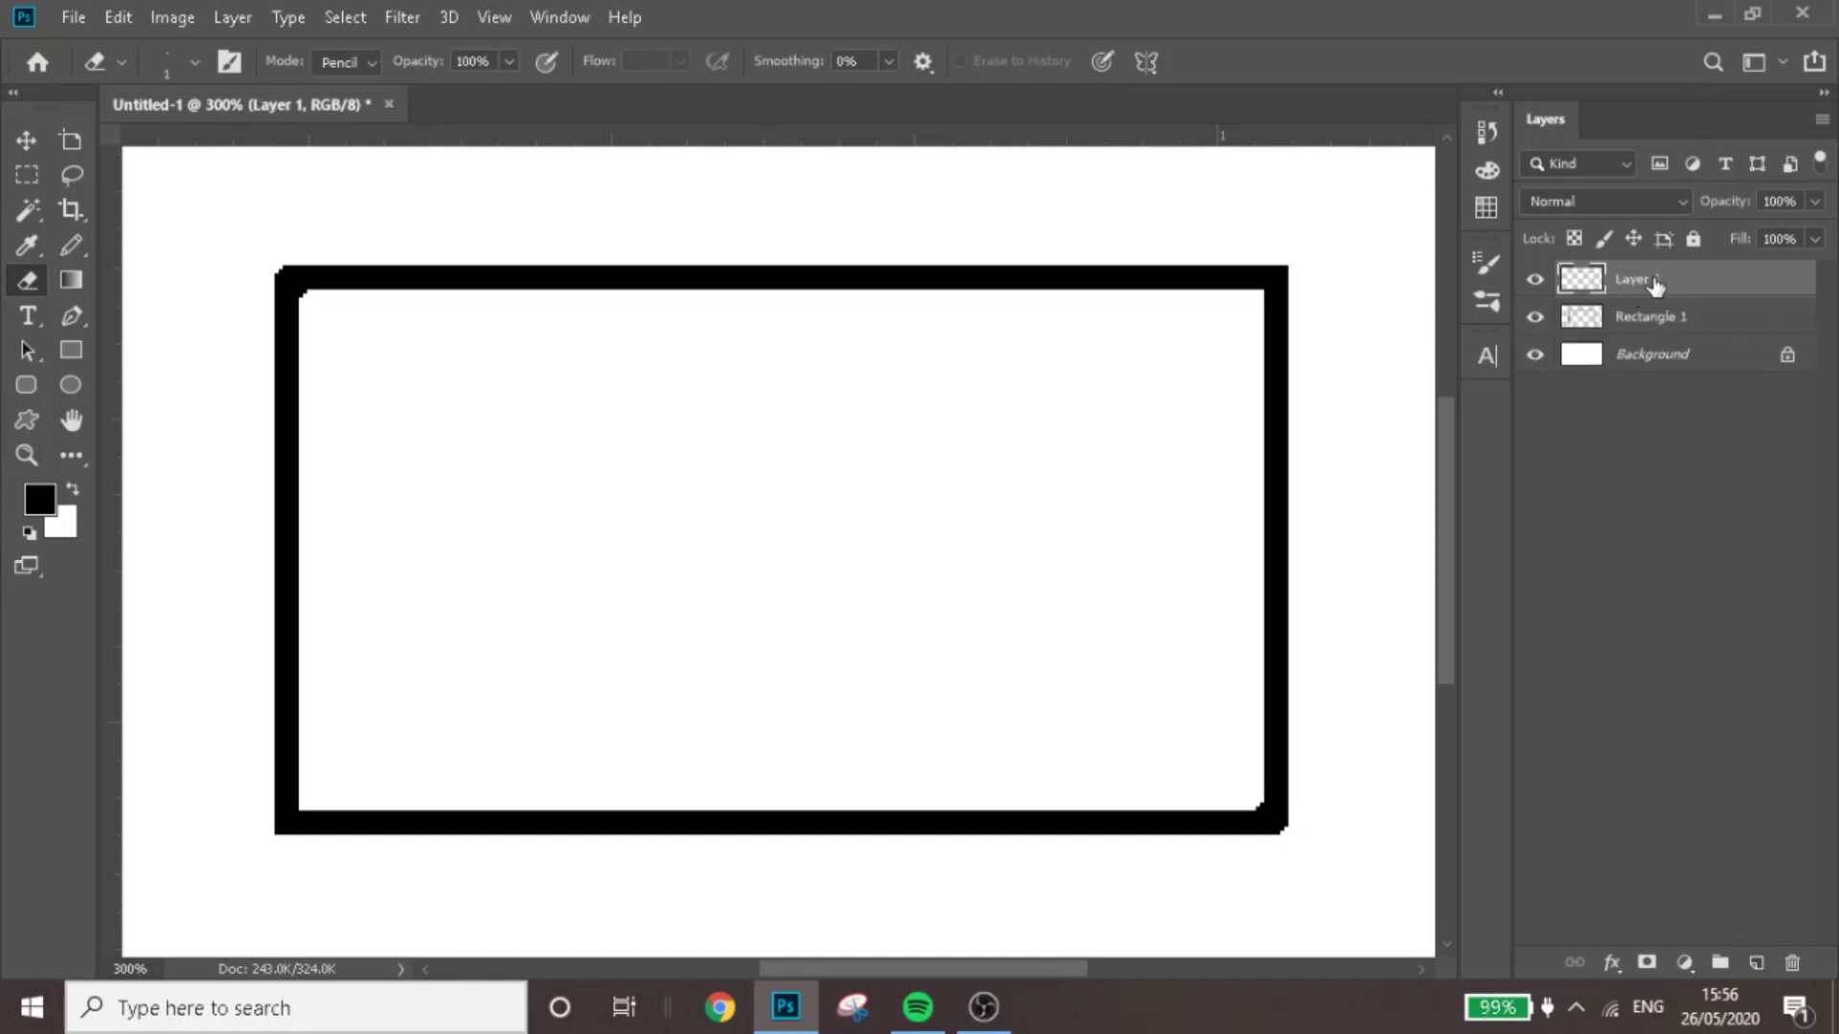
right_click(1652, 280)
click(1523, 518)
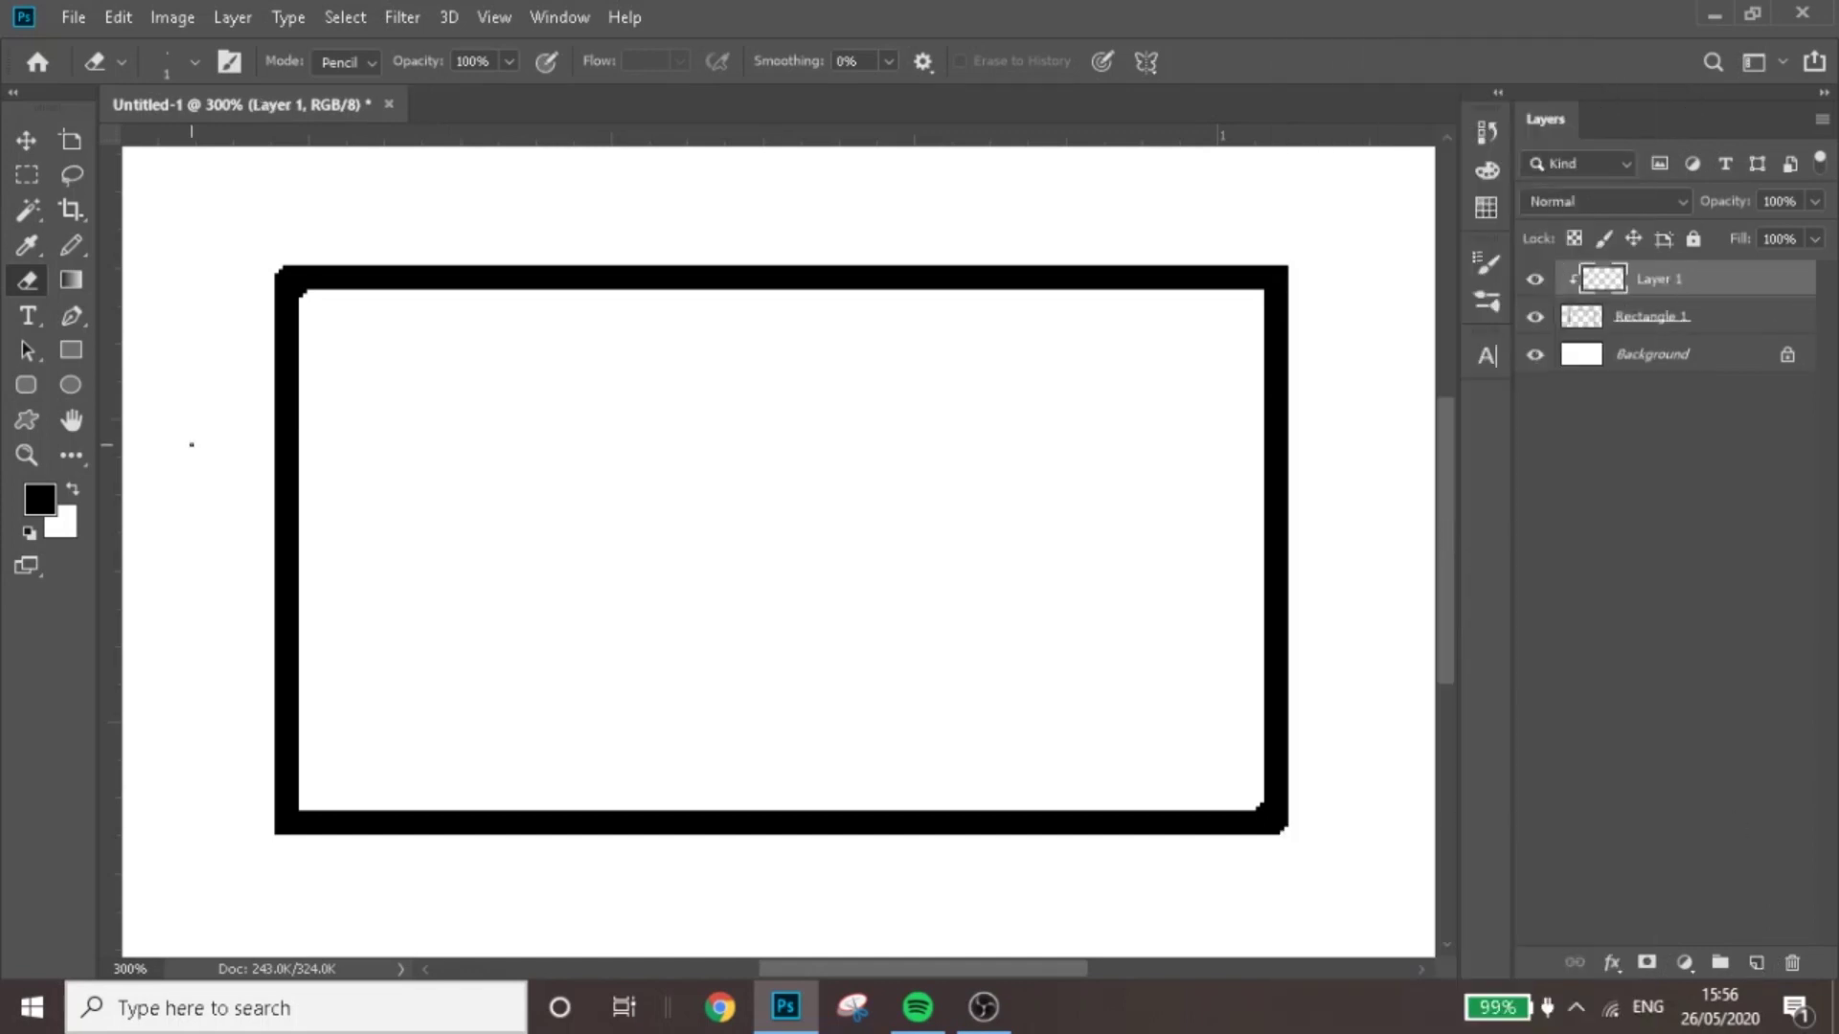
Step: Set the Pencil to paint white at 35% opacity
click(72, 245)
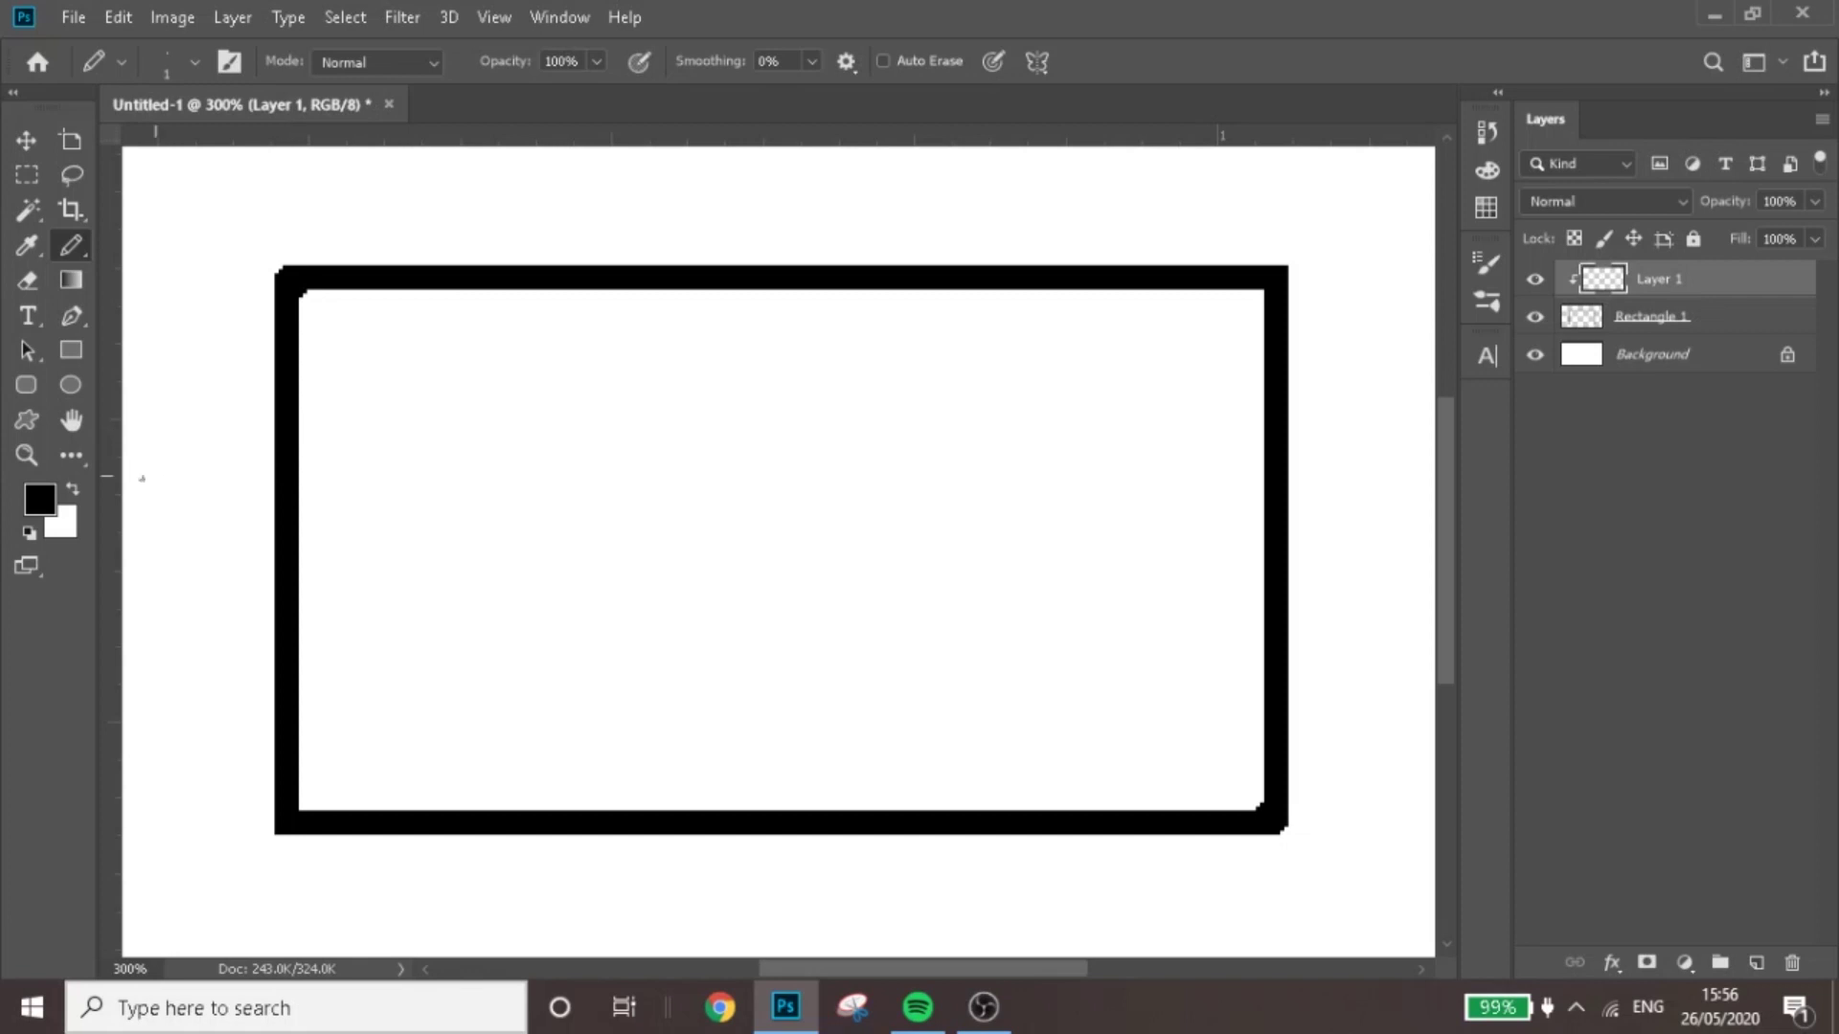
click(596, 62)
click(507, 93)
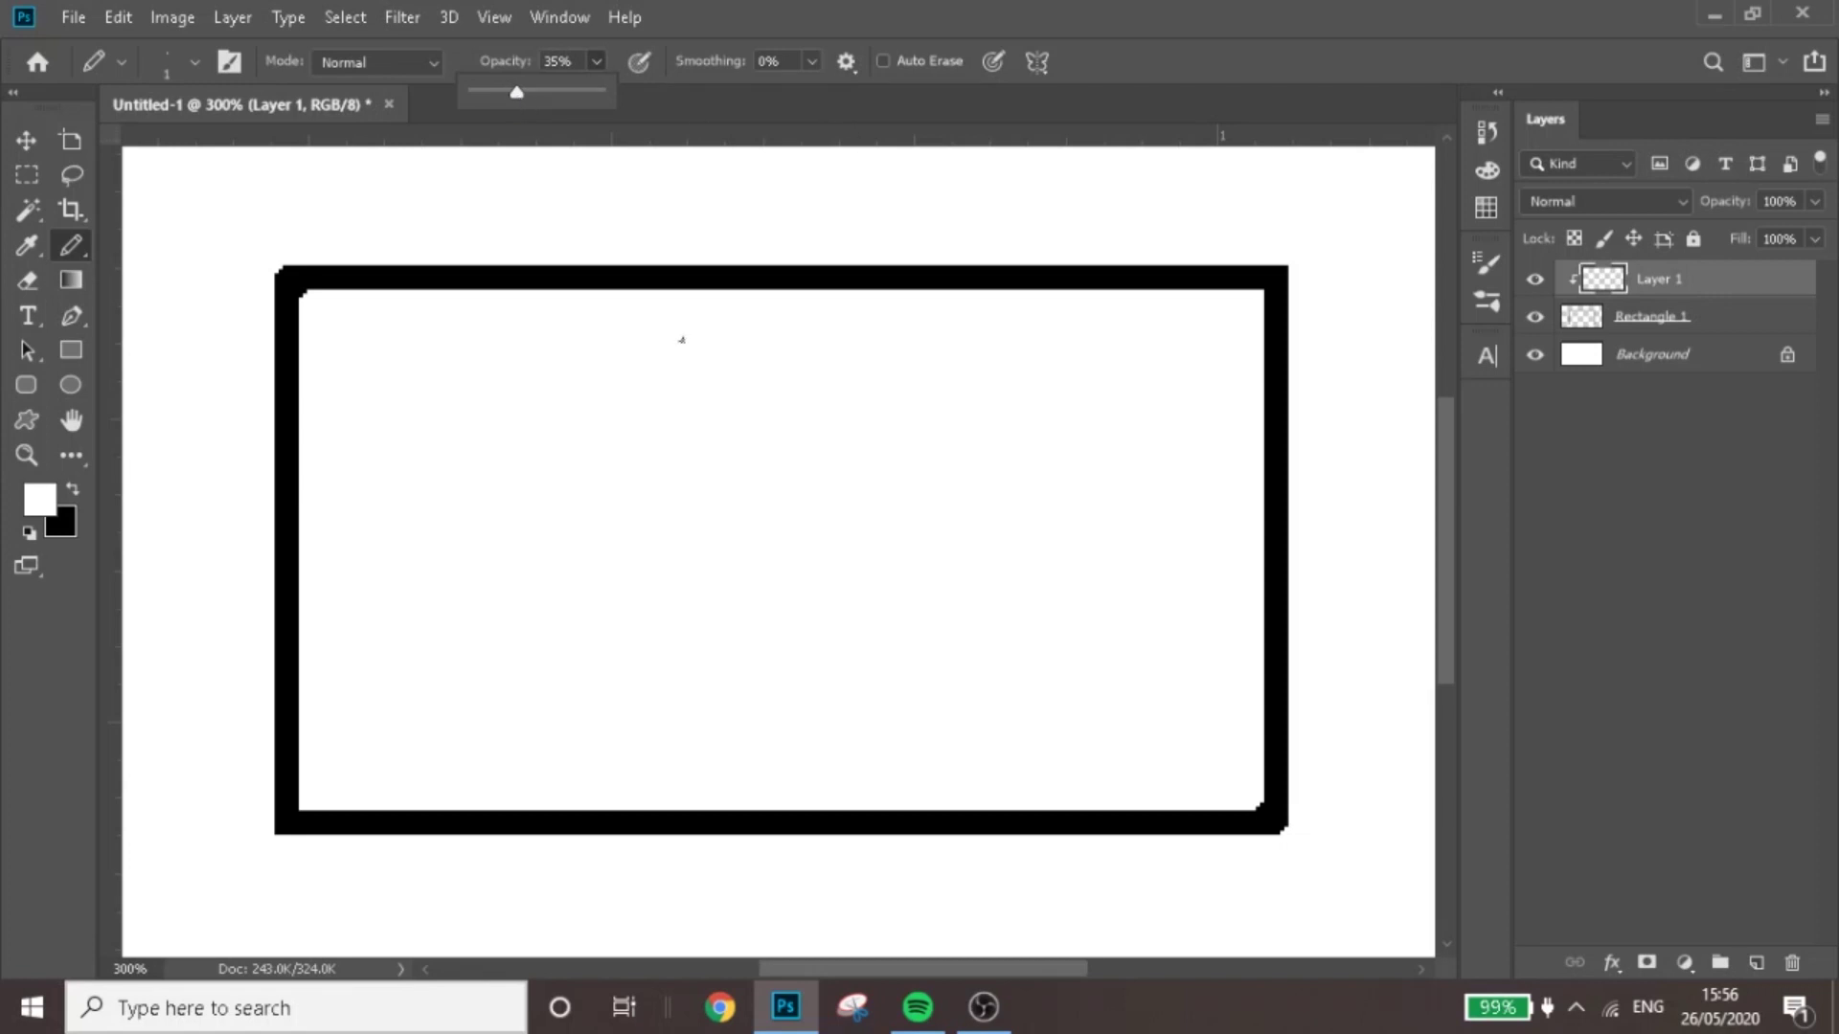
click(763, 12)
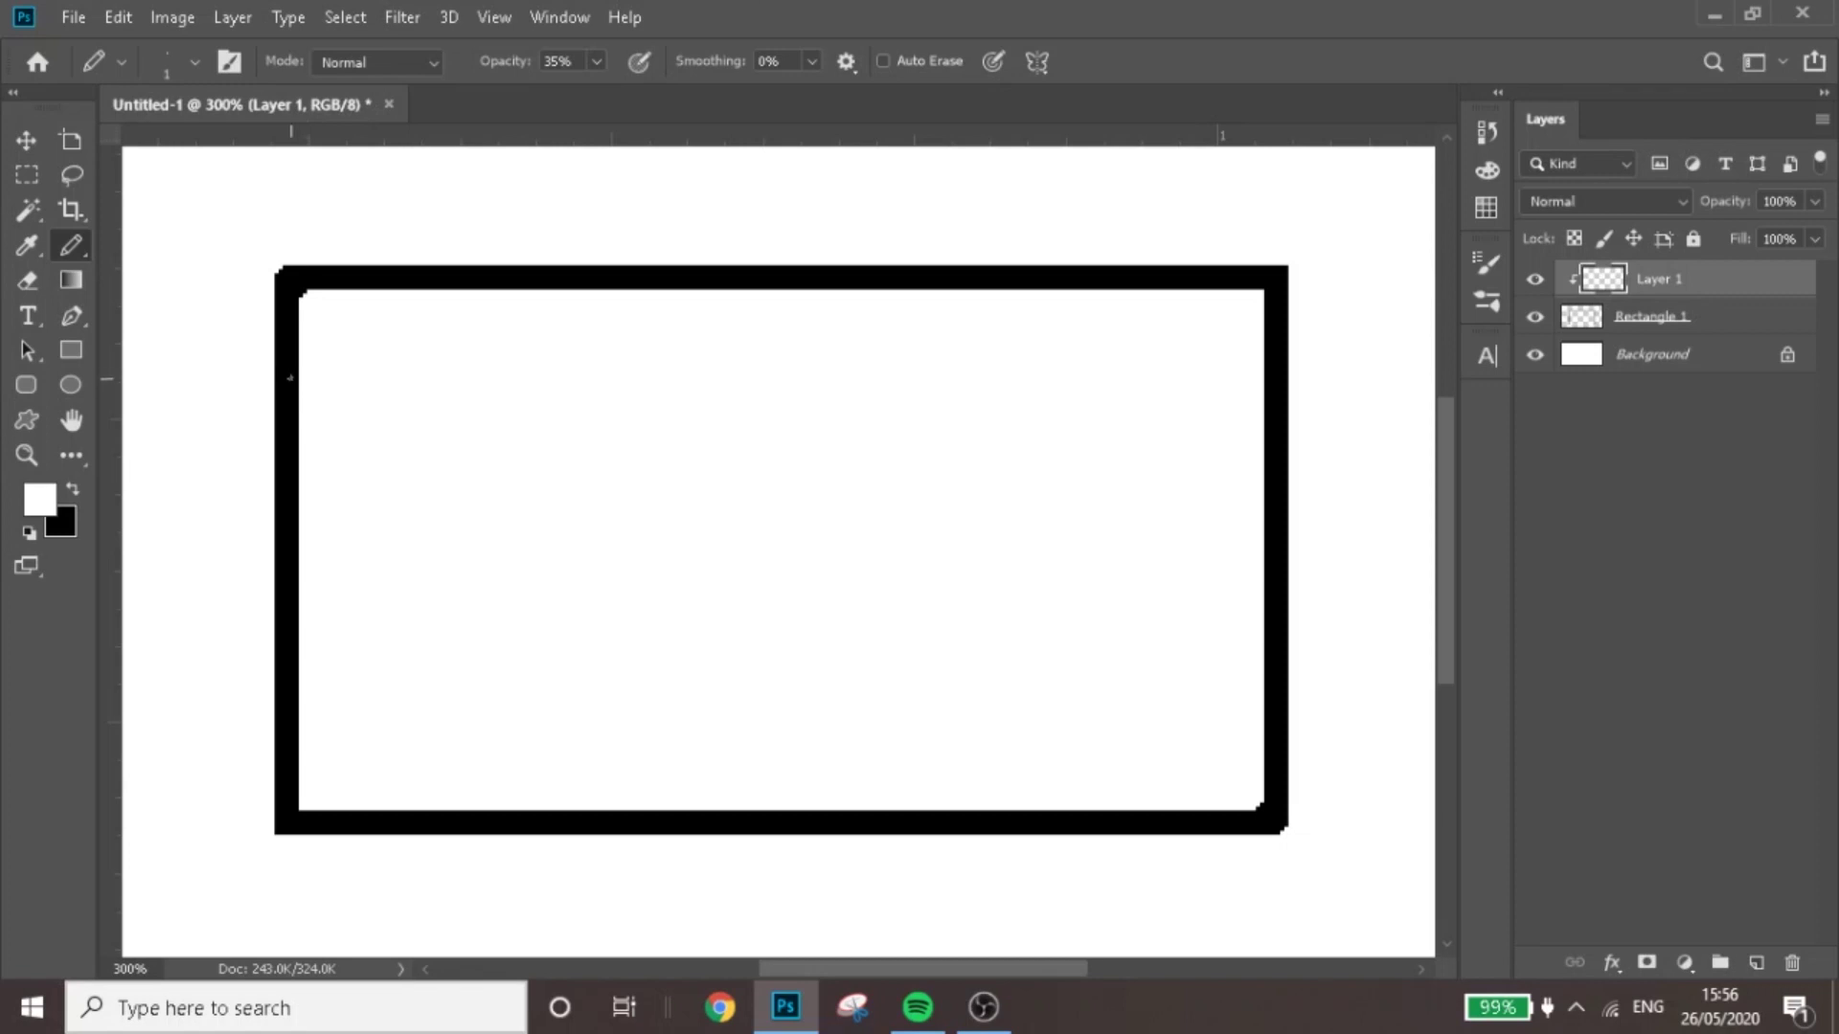
Step: Streak translucent highlights down the frame's left border and along the left half of its bottom edge
mouse_move(293, 347)
mouse_down()
mouse_move(289, 510)
mouse_move(290, 280)
mouse_move(287, 381)
mouse_move(292, 288)
mouse_move(294, 311)
mouse_move(275, 257)
mouse_move(283, 324)
mouse_move(297, 236)
mouse_move(278, 861)
mouse_move(307, 683)
mouse_move(284, 497)
mouse_up()
mouse_move(296, 476)
mouse_down()
mouse_move(288, 460)
mouse_move(276, 508)
mouse_move(279, 486)
mouse_move(291, 557)
mouse_up()
mouse_move(292, 821)
mouse_down()
mouse_move(422, 829)
mouse_move(390, 826)
mouse_up()
mouse_move(506, 795)
mouse_down()
mouse_move(266, 841)
mouse_move(671, 816)
mouse_move(490, 829)
mouse_move(504, 795)
mouse_move(431, 822)
mouse_move(766, 819)
mouse_move(645, 821)
mouse_up()
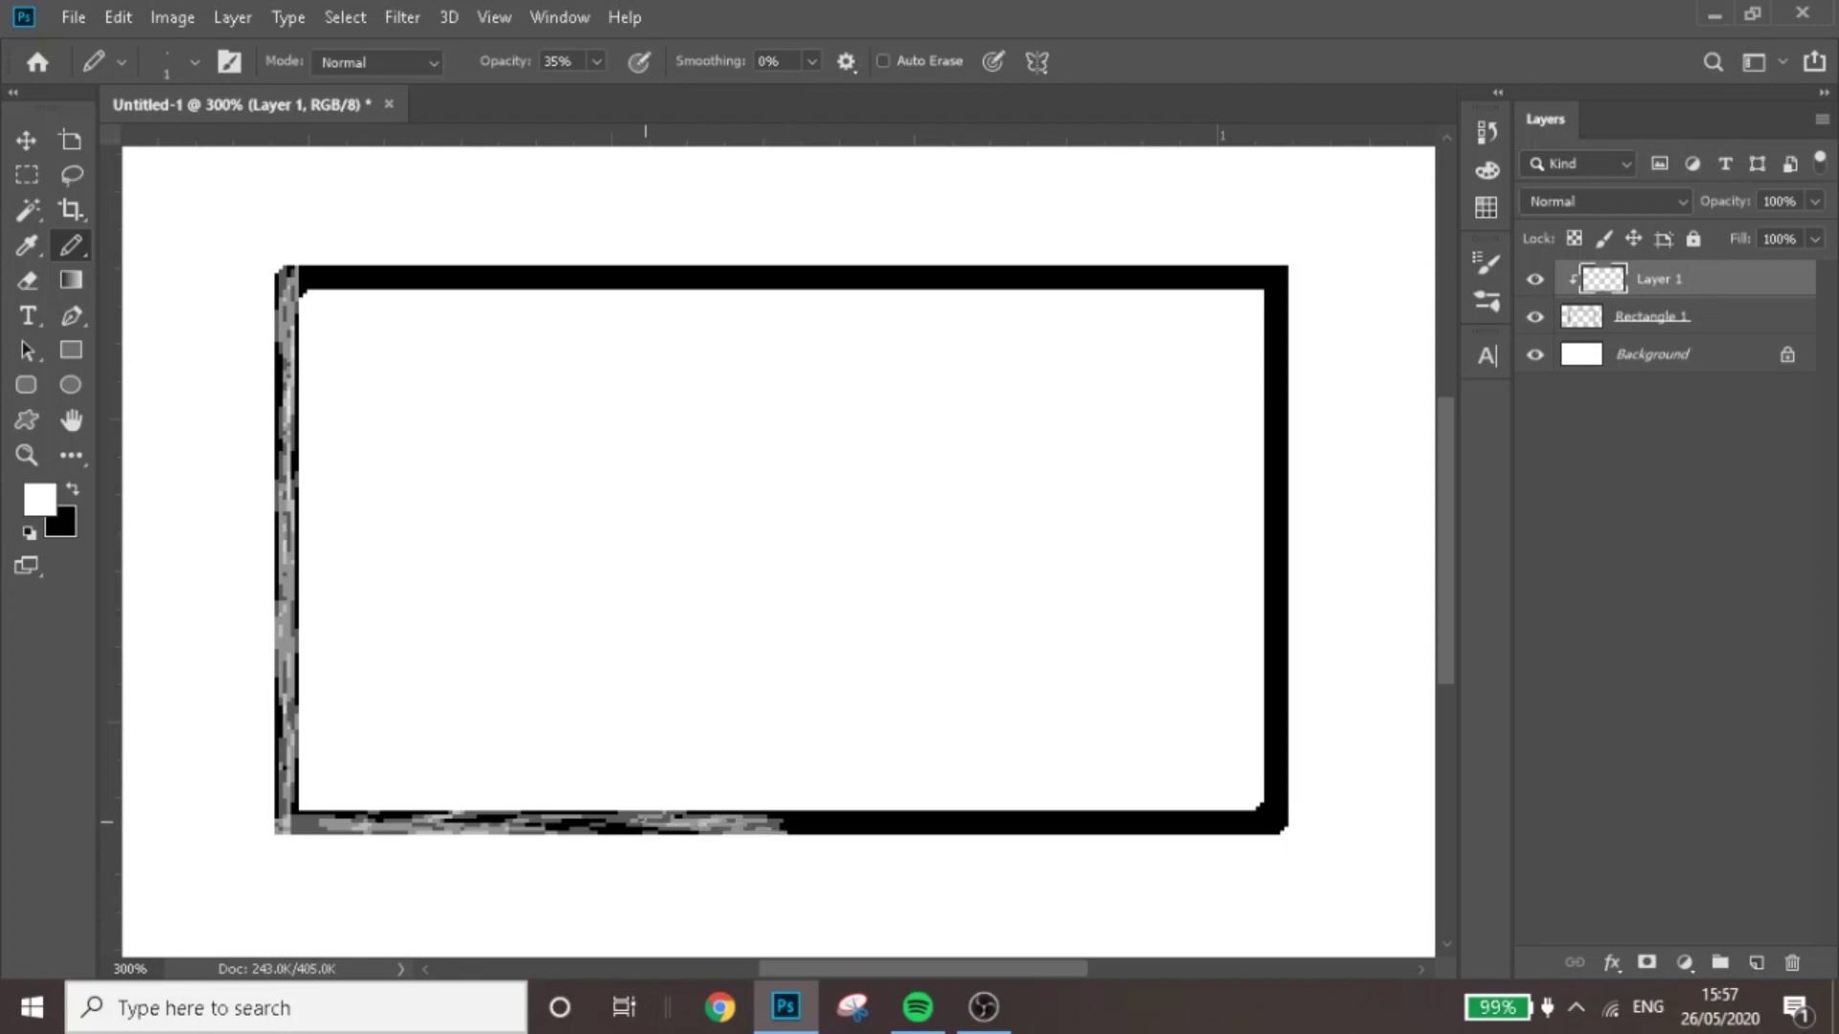